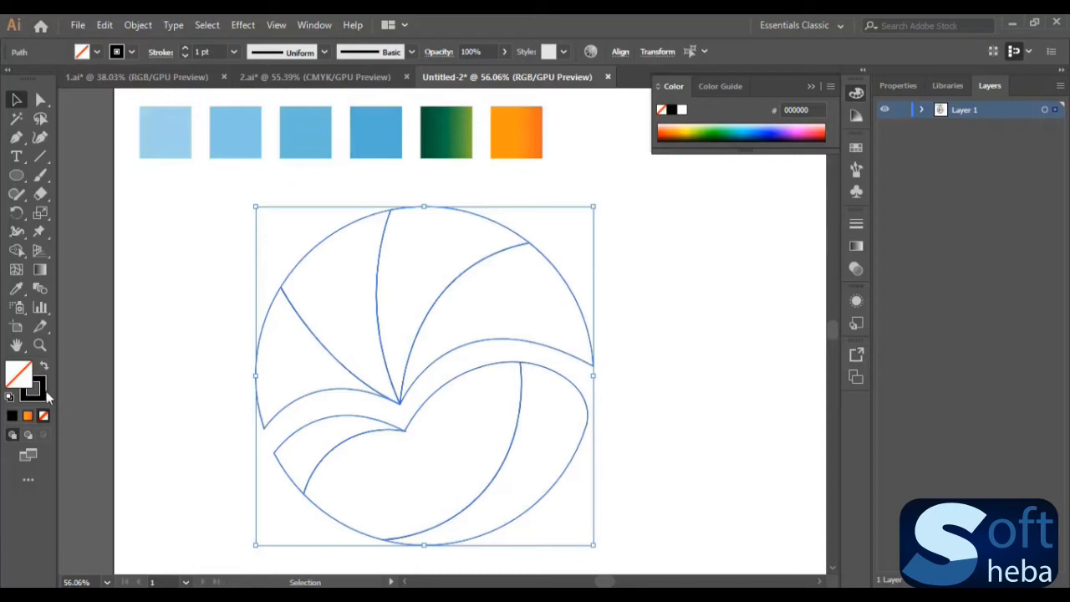
pyautogui.click(13, 416)
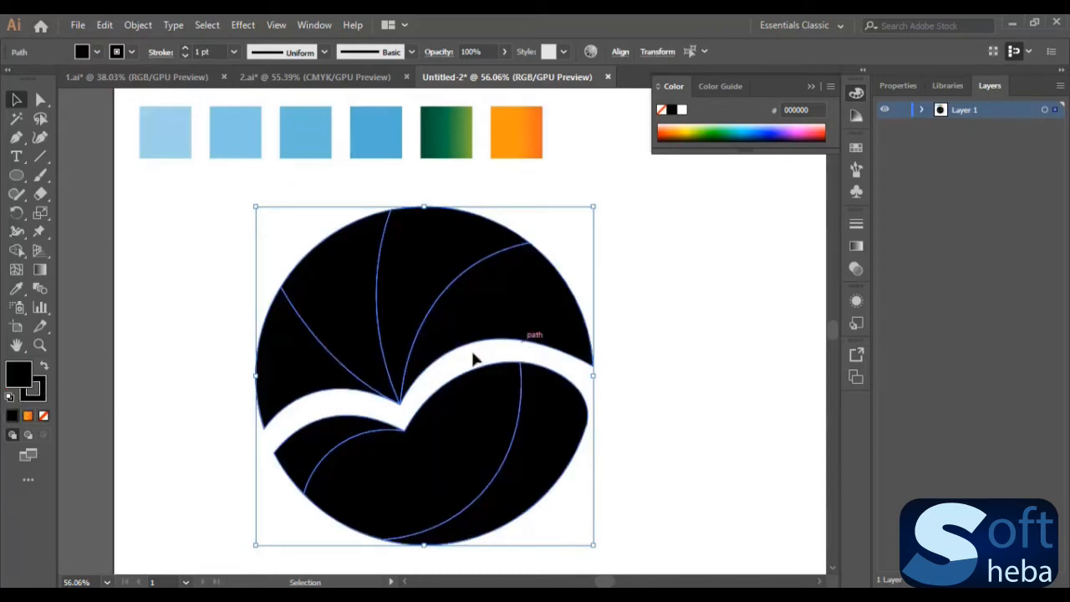
pyautogui.click(655, 307)
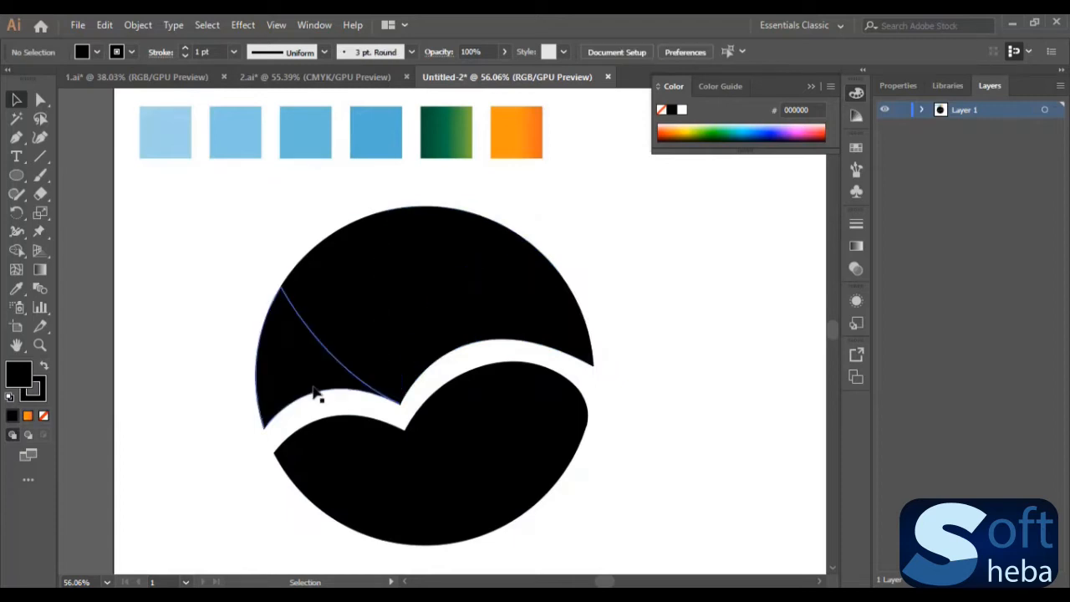
pyautogui.hotkey('ctrl', 'z')
# - Select the whole circular logo outline and use Shape Builder with a black fill to turn its seven regions into separate filled shapes
pyautogui.moveTo(222, 203); pyautogui.dragTo(659, 522)
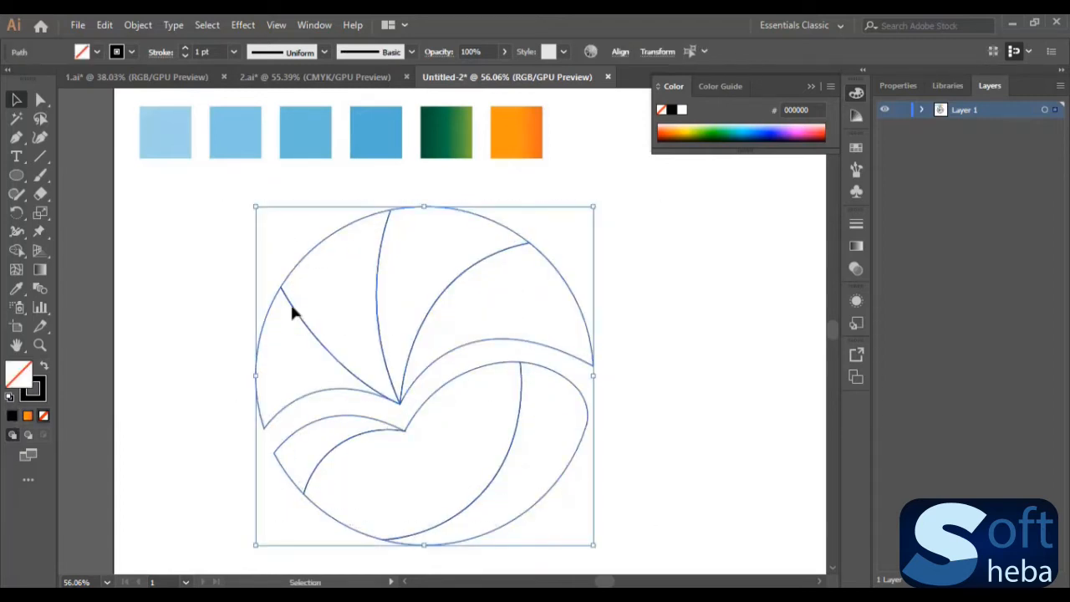
pyautogui.click(17, 250)
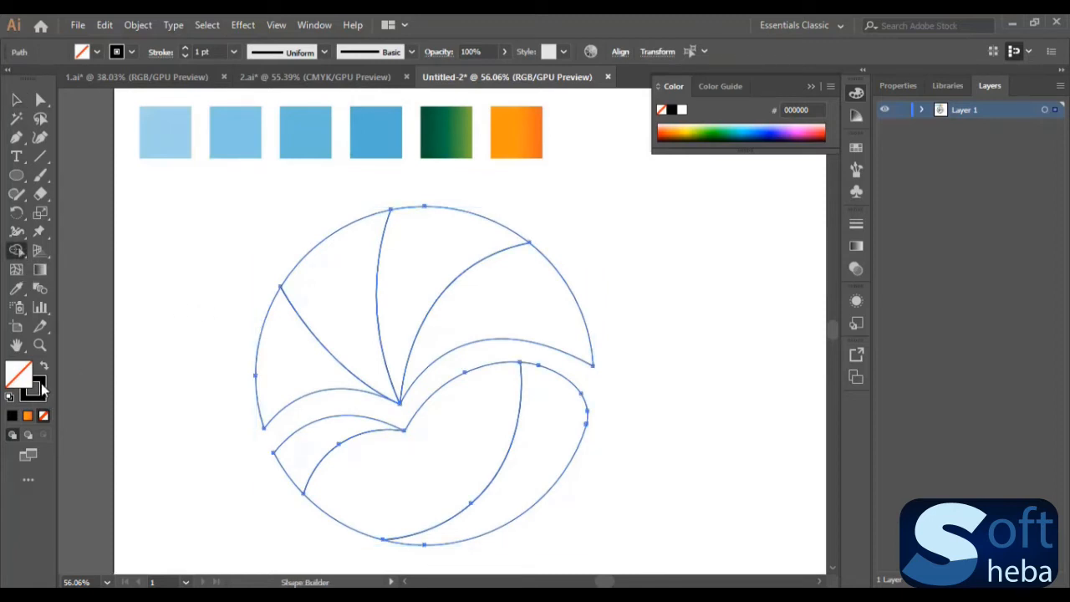
pyautogui.click(44, 369)
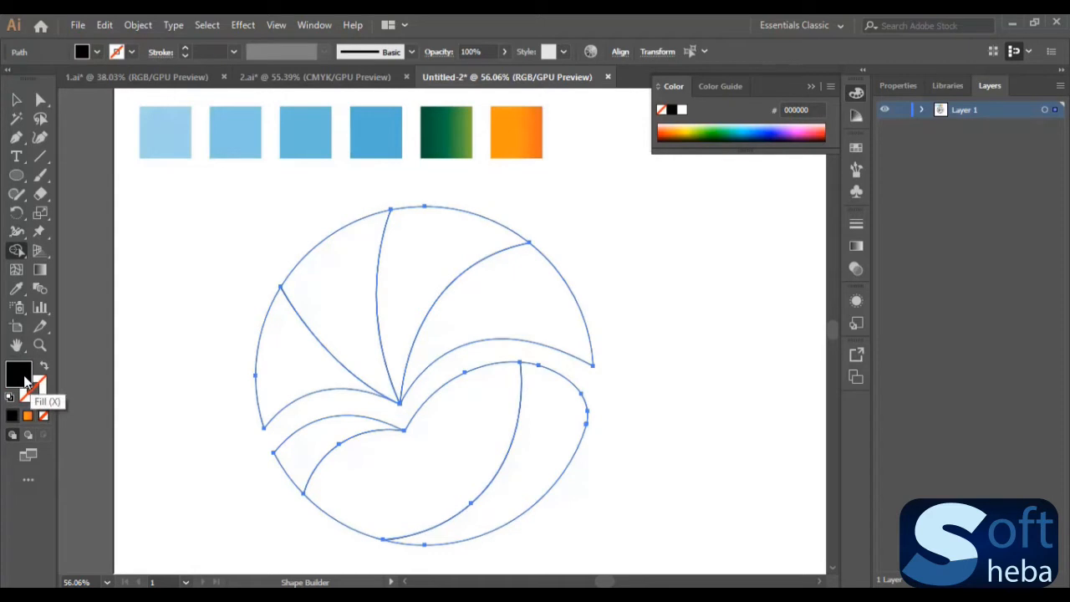
pyautogui.click(554, 437)
pyautogui.click(435, 437)
pyautogui.click(303, 439)
pyautogui.click(286, 387)
pyautogui.click(334, 268)
pyautogui.click(406, 294)
pyautogui.click(488, 310)
pyautogui.click(16, 99)
pyautogui.click(665, 374)
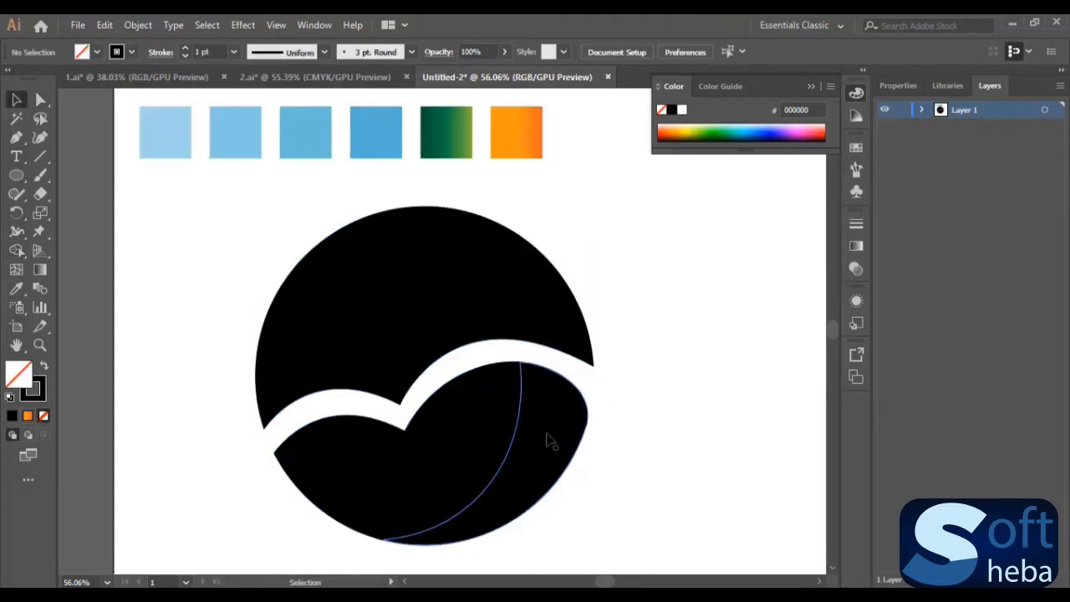
# - Color the rightmost upper segment with the lightest blue swatch and the segment beside it with the second blue swatch using the Eyedropper
pyautogui.click(520, 306)
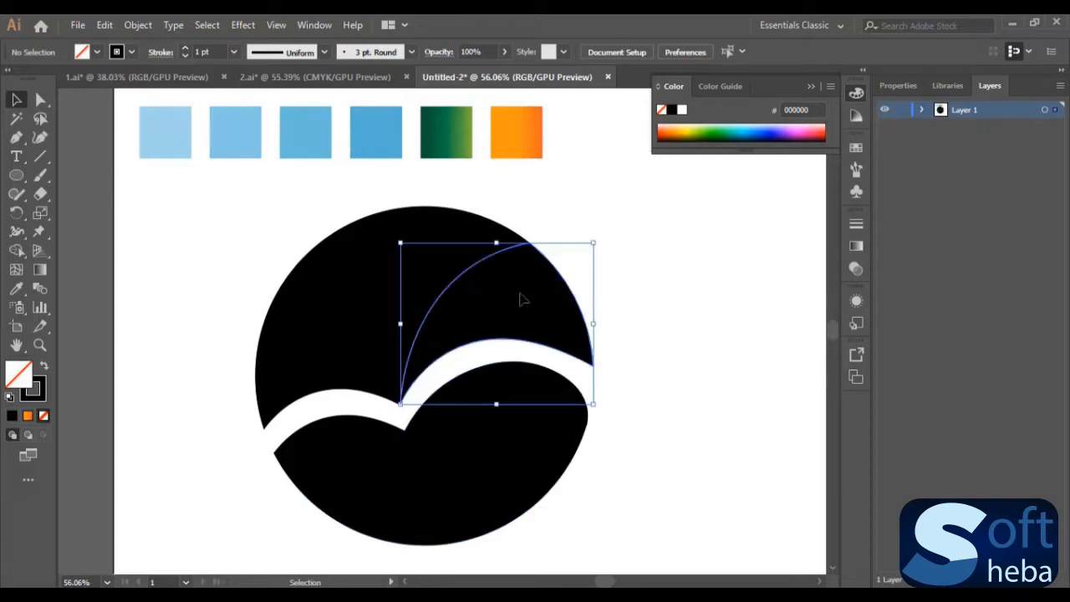
pyautogui.click(16, 289)
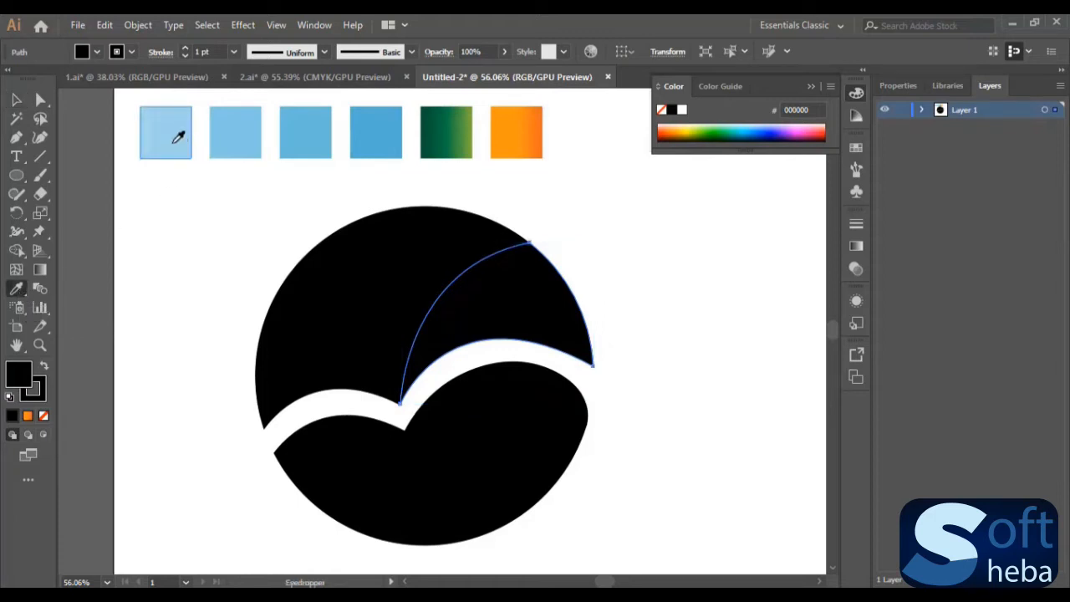
pyautogui.click(170, 140)
pyautogui.click(15, 100)
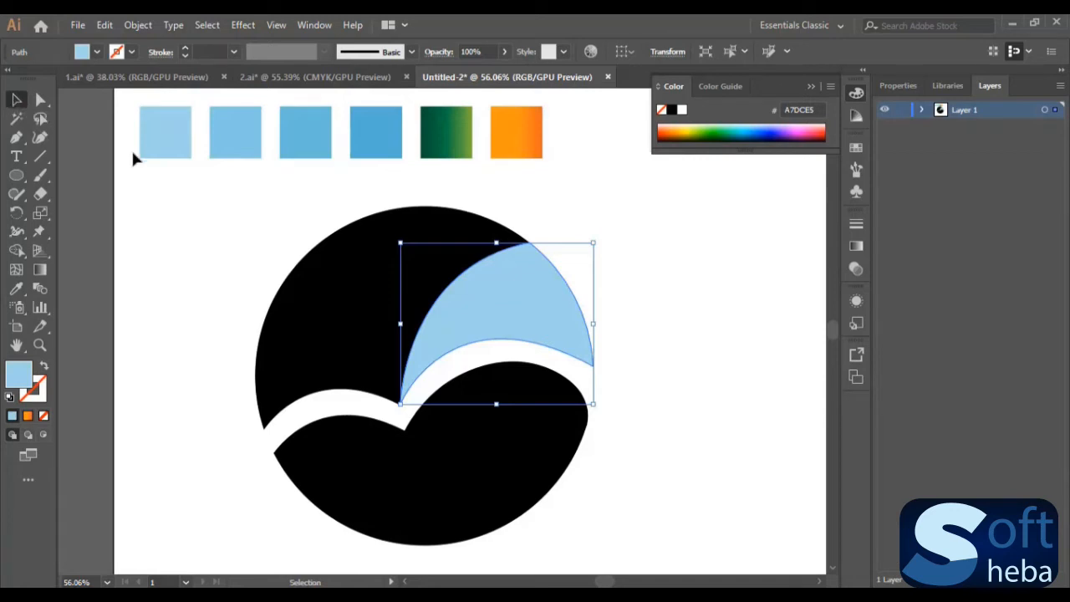
pyautogui.click(445, 224)
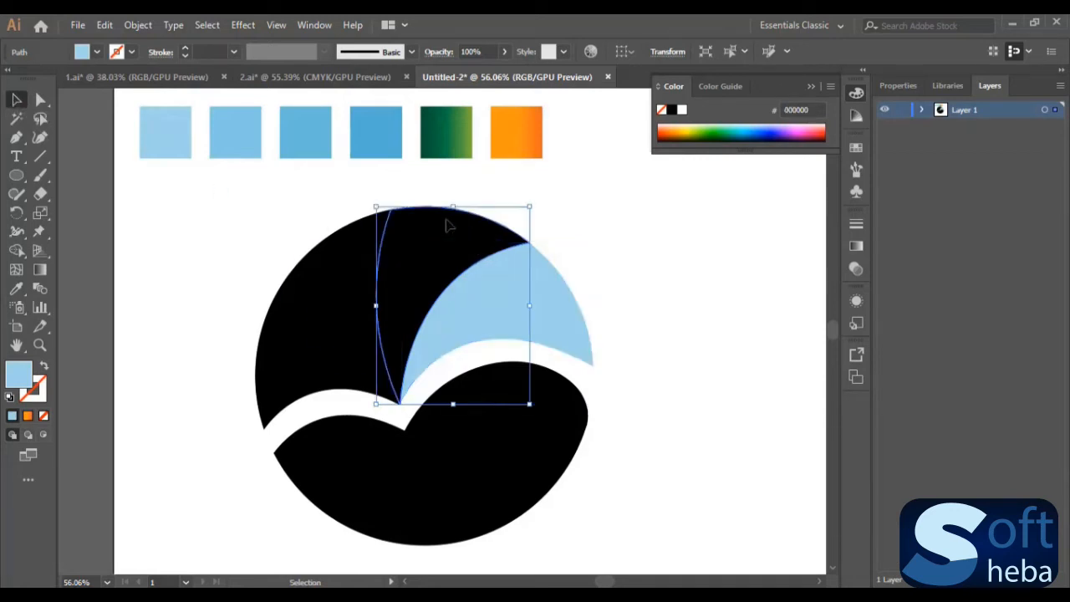
pyautogui.click(16, 287)
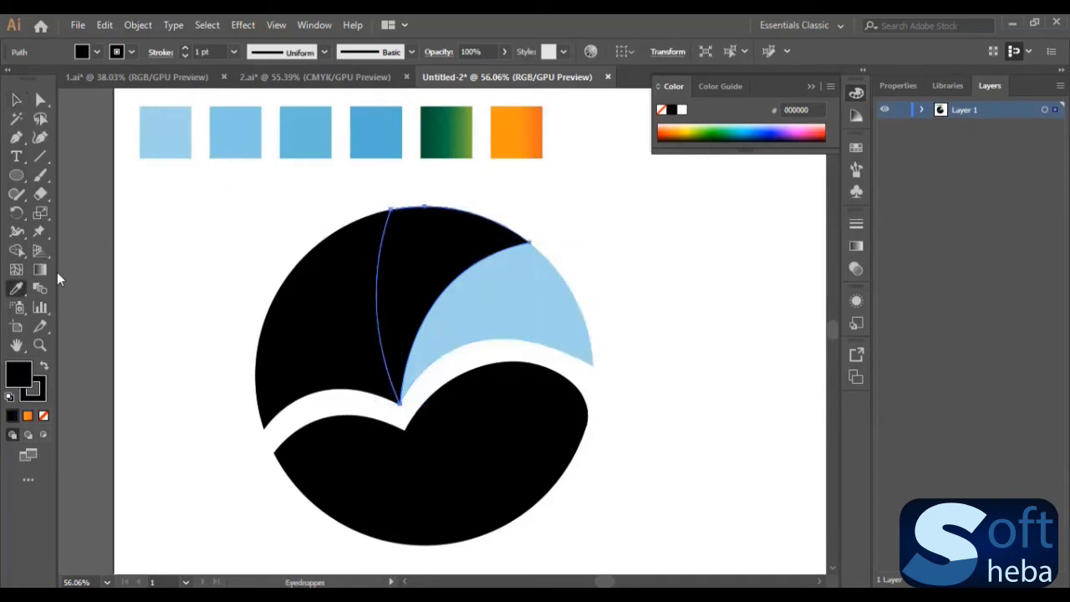
pyautogui.click(237, 127)
pyautogui.click(16, 101)
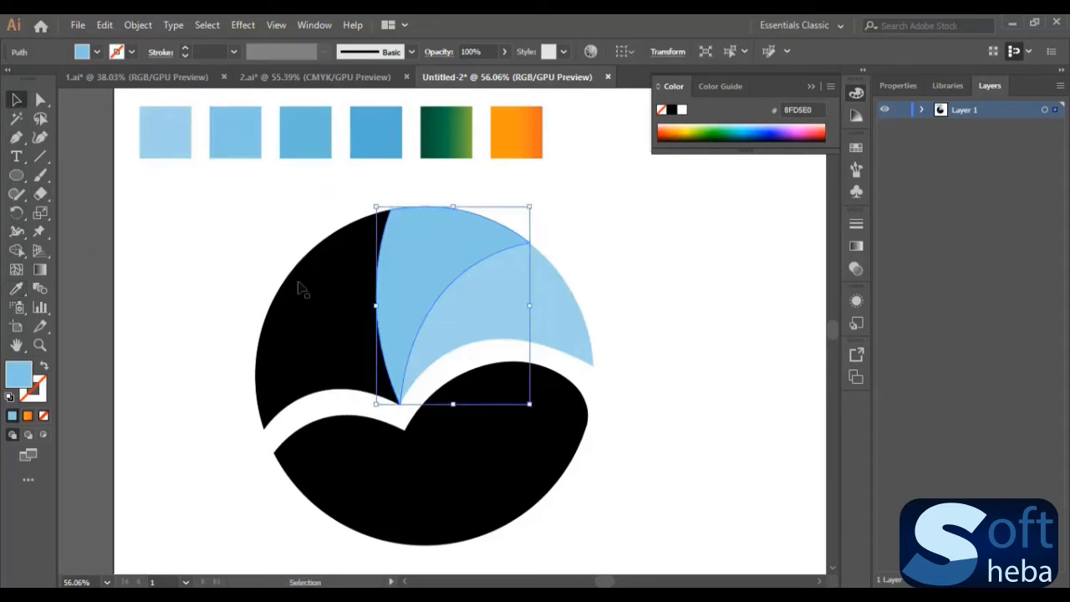
# - Color the two remaining black upper segments with the third blue swatch and, for the leftmost one, the darkest blue swatch
pyautogui.click(330, 278)
pyautogui.click(16, 287)
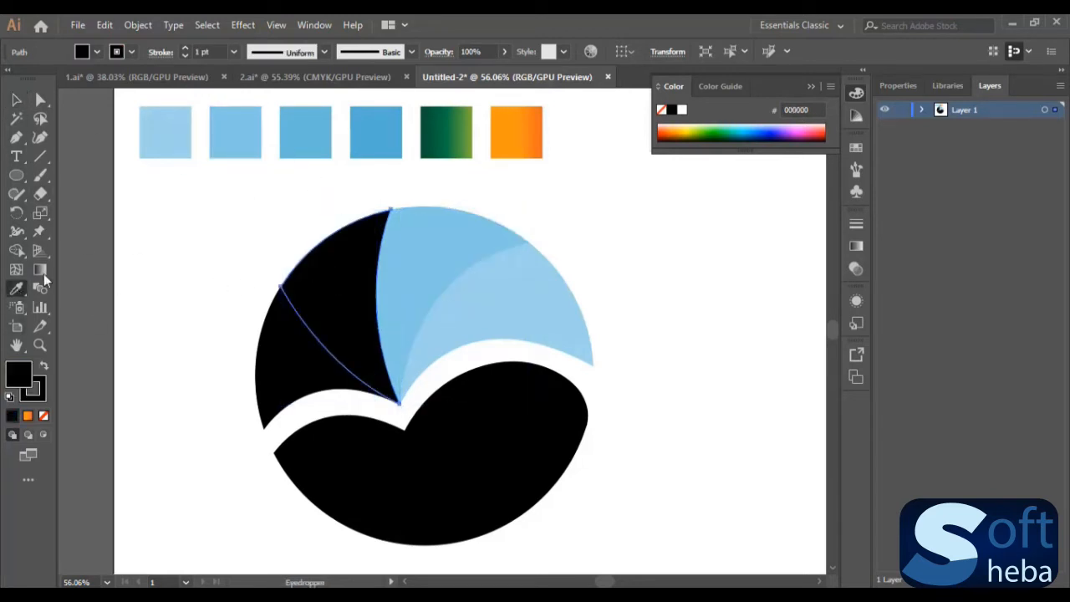
pyautogui.click(311, 133)
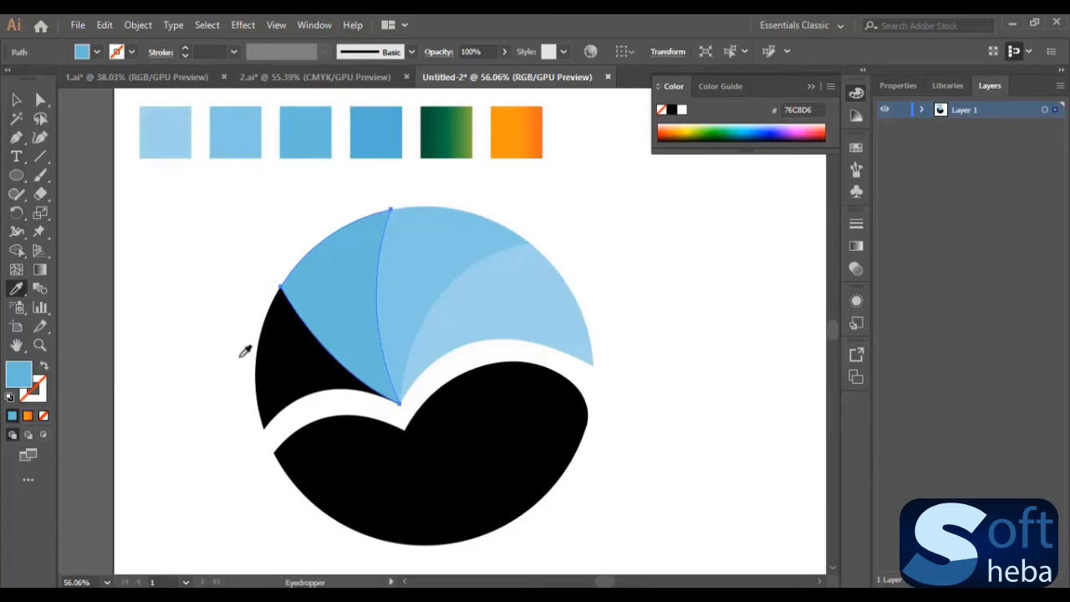
pyautogui.click(16, 101)
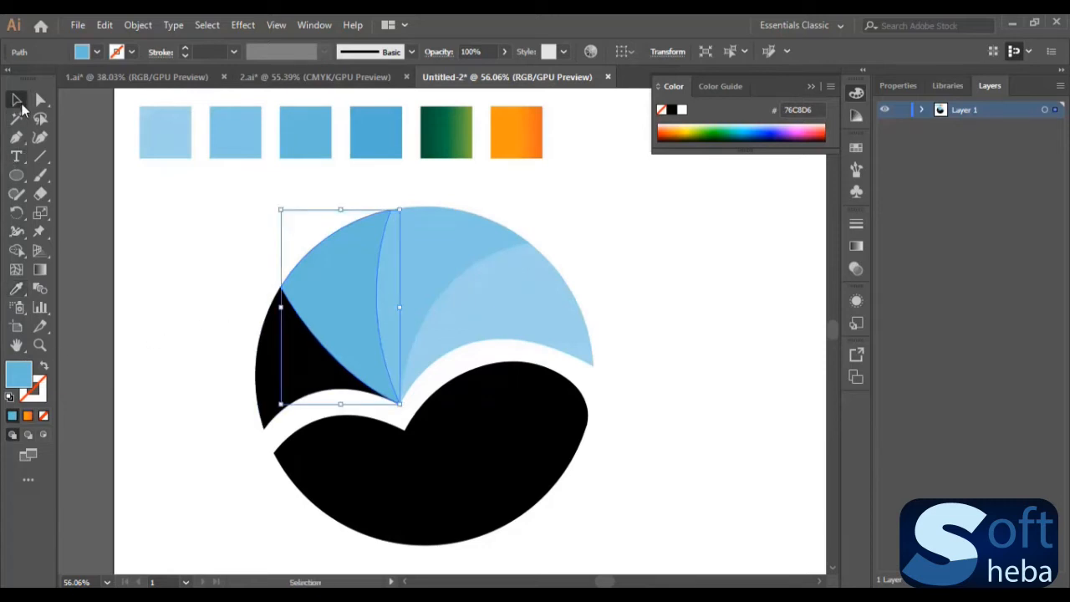
pyautogui.click(281, 380)
pyautogui.click(16, 288)
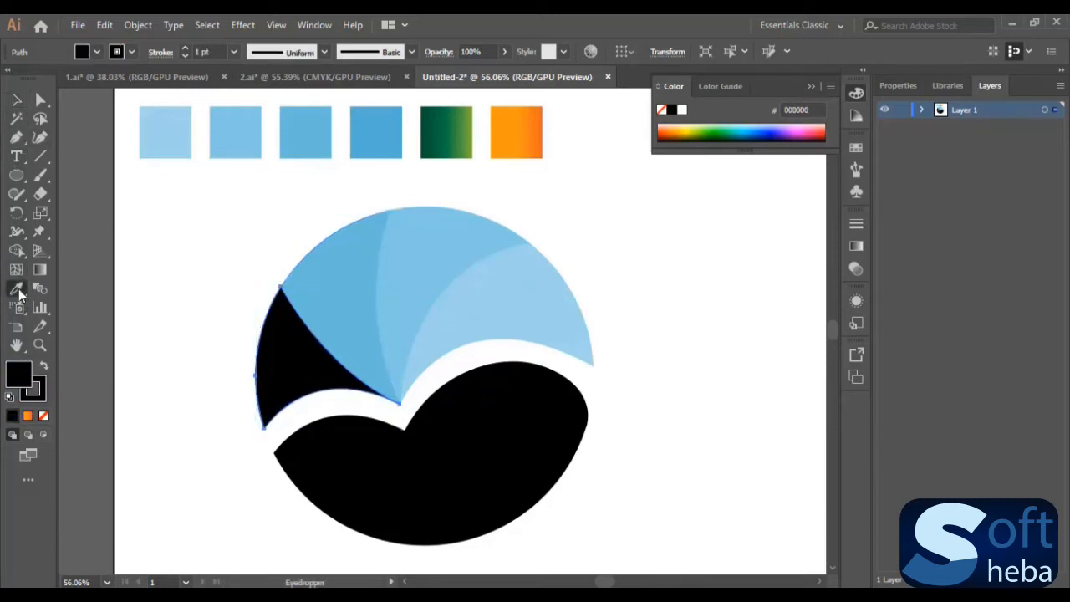
pyautogui.click(378, 132)
pyautogui.click(16, 100)
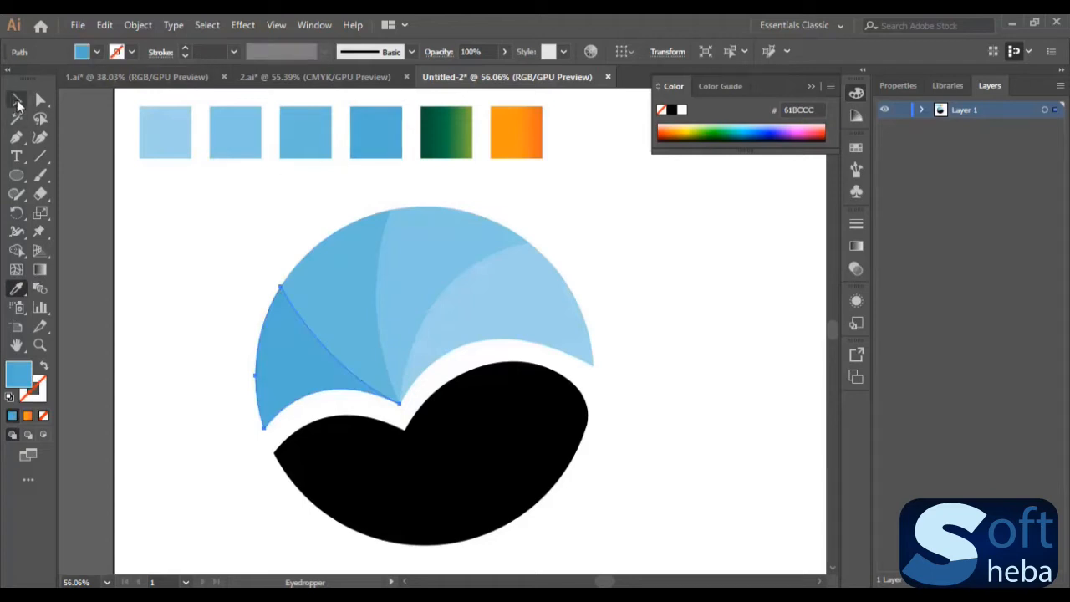
pyautogui.click(637, 296)
pyautogui.click(535, 301)
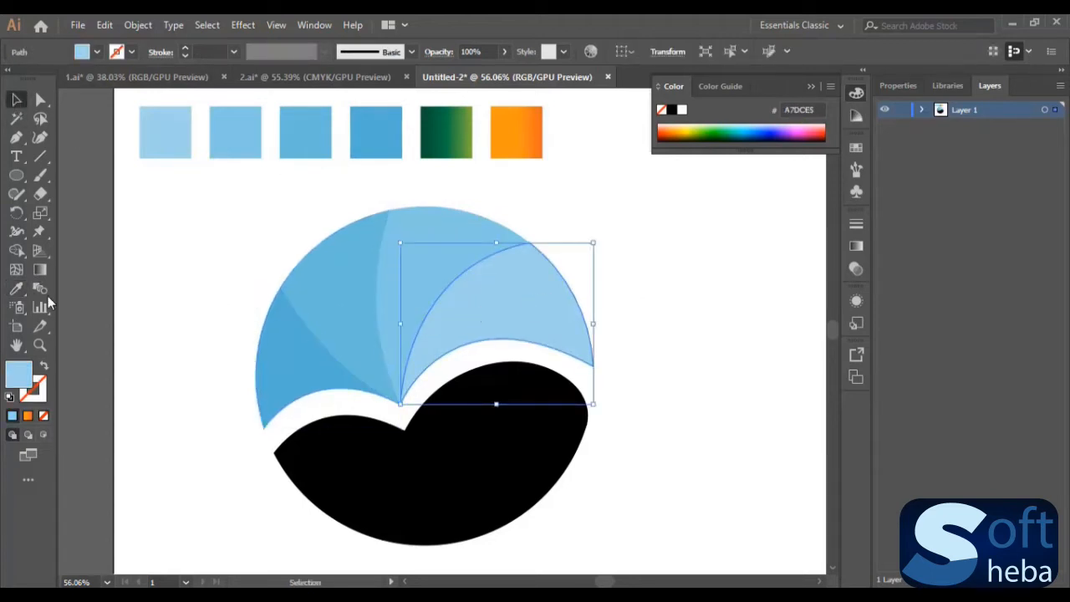
pyautogui.click(17, 289)
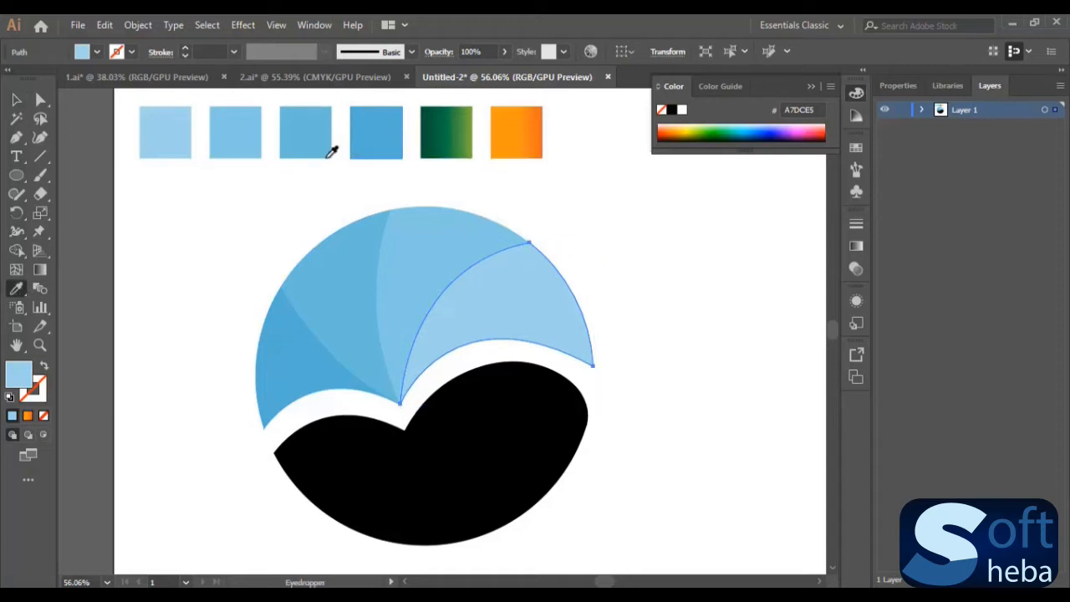
pyautogui.click(15, 99)
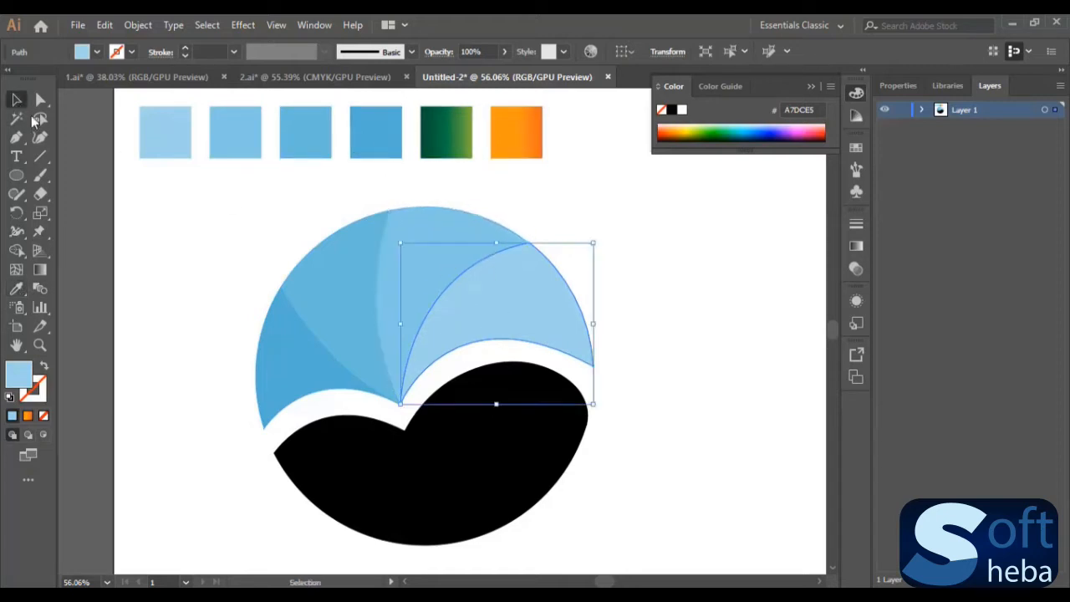
pyautogui.click(656, 326)
# - Apply the green gradient swatch to the rightmost shape in the lower half using the Eyedropper
pyautogui.scroll(-2, 655, 328)
pyautogui.click(545, 347)
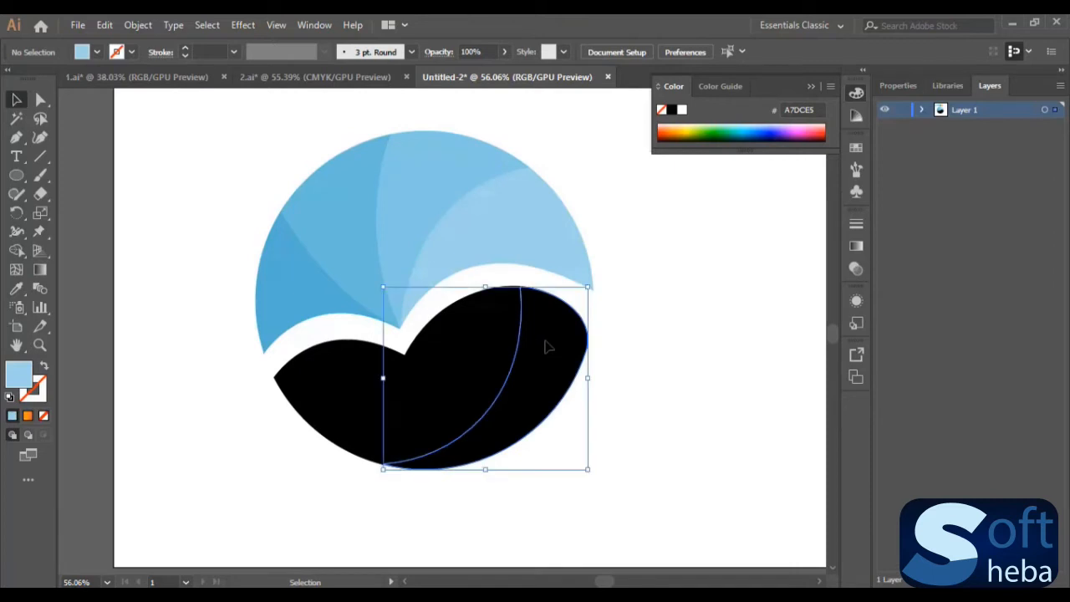
pyautogui.scroll(2, 644, 355)
pyautogui.click(16, 291)
pyautogui.click(444, 130)
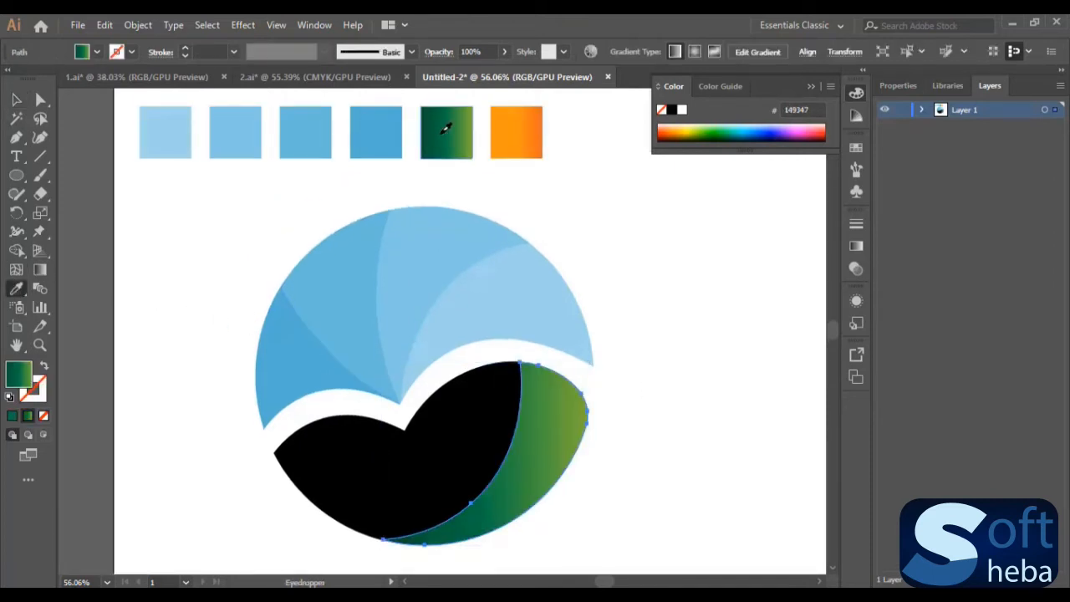
# - Move the light green stop of that shape's gradient slightly inward and nudge the middle dark green stop to about 47%
pyautogui.scroll(-1, 493, 178)
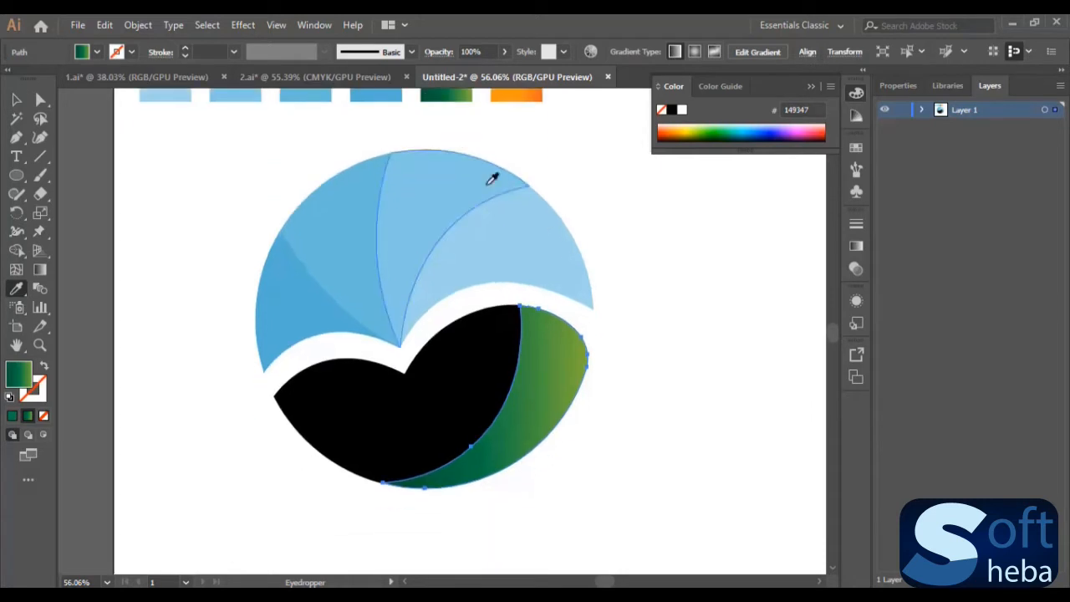
pyautogui.click(40, 270)
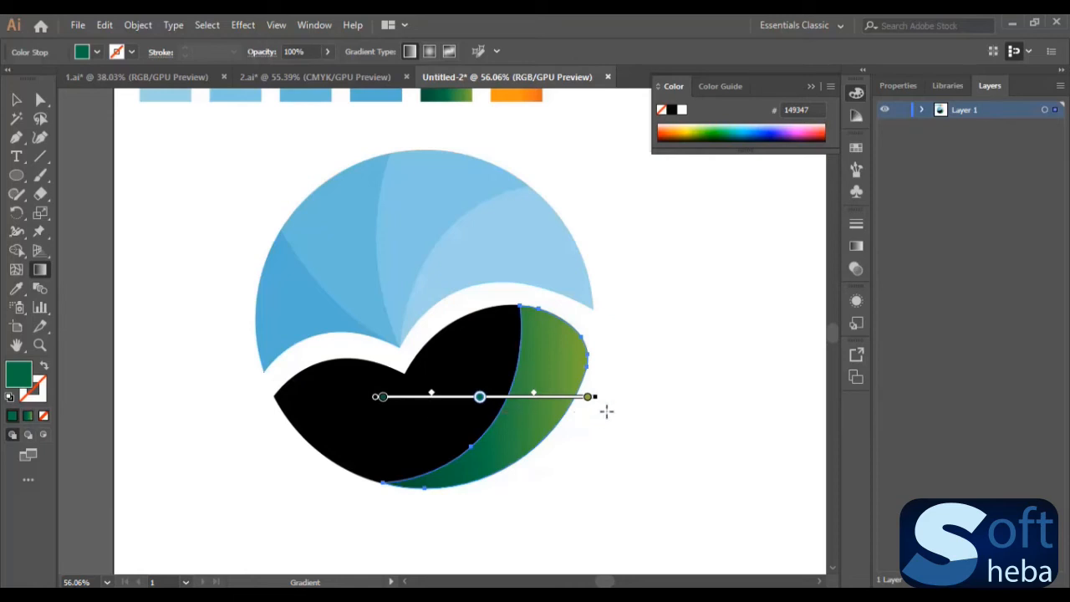
pyautogui.moveTo(589, 404); pyautogui.dragTo(567, 402)
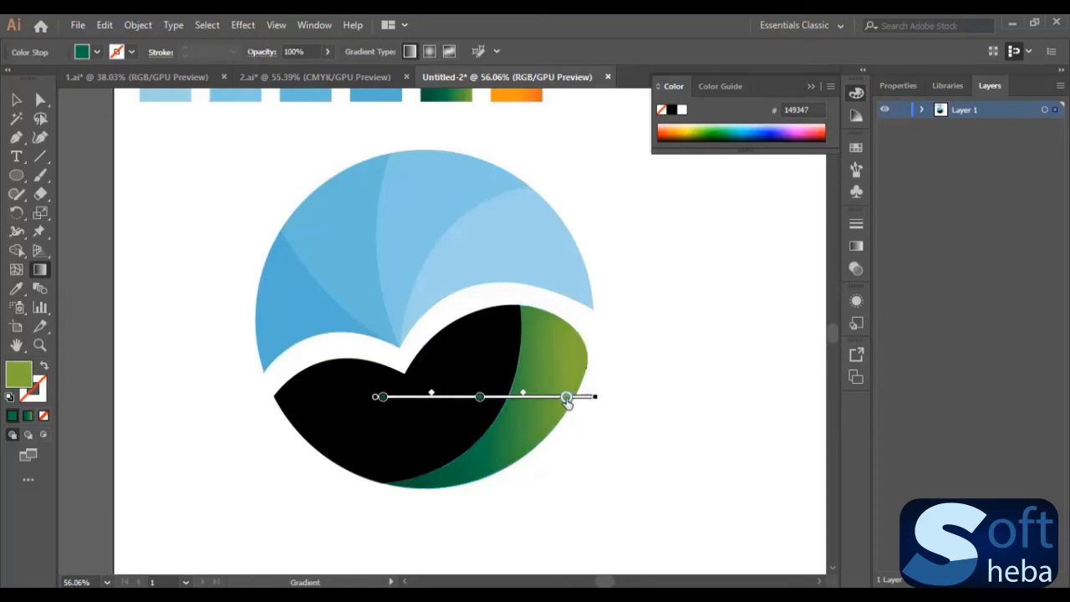
pyautogui.moveTo(480, 398)
pyautogui.mouseDown()
pyautogui.moveTo(490, 400)
pyautogui.moveTo(479, 398)
pyautogui.mouseUp()
pyautogui.click(16, 100)
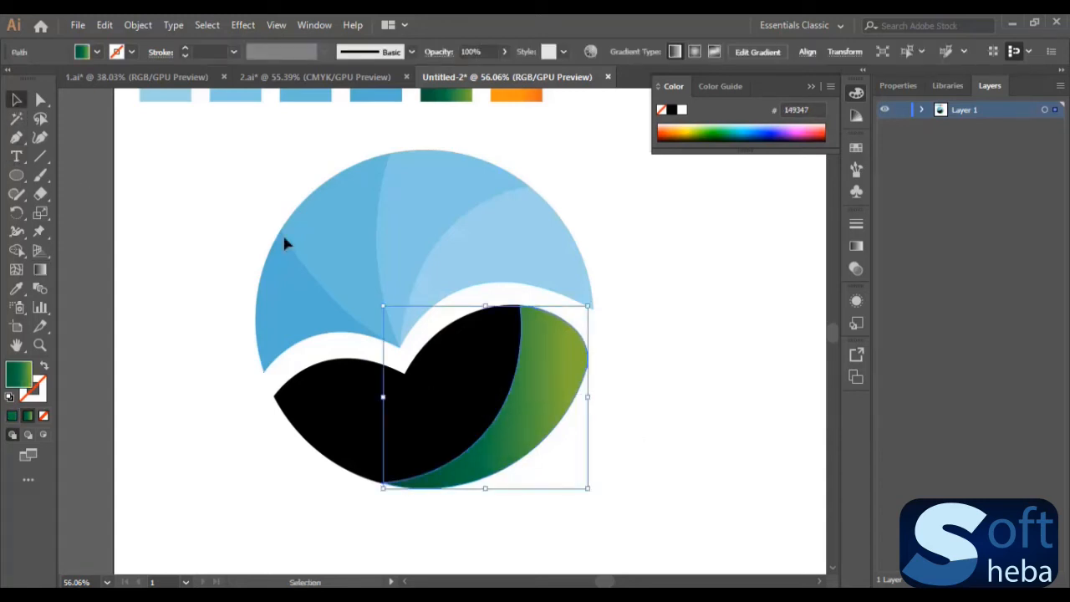
pyautogui.click(665, 401)
# - Fill the large black shape in the middle of the lower half with the adjusted green gradient
pyautogui.scroll(-3, 517, 387)
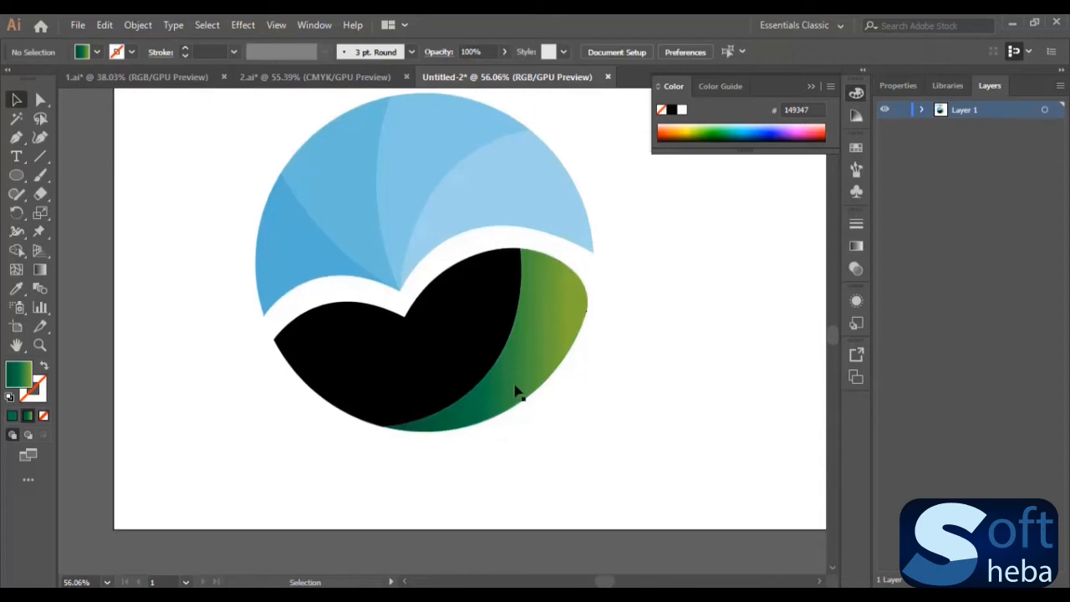
pyautogui.click(464, 348)
pyautogui.scroll(2, 463, 375)
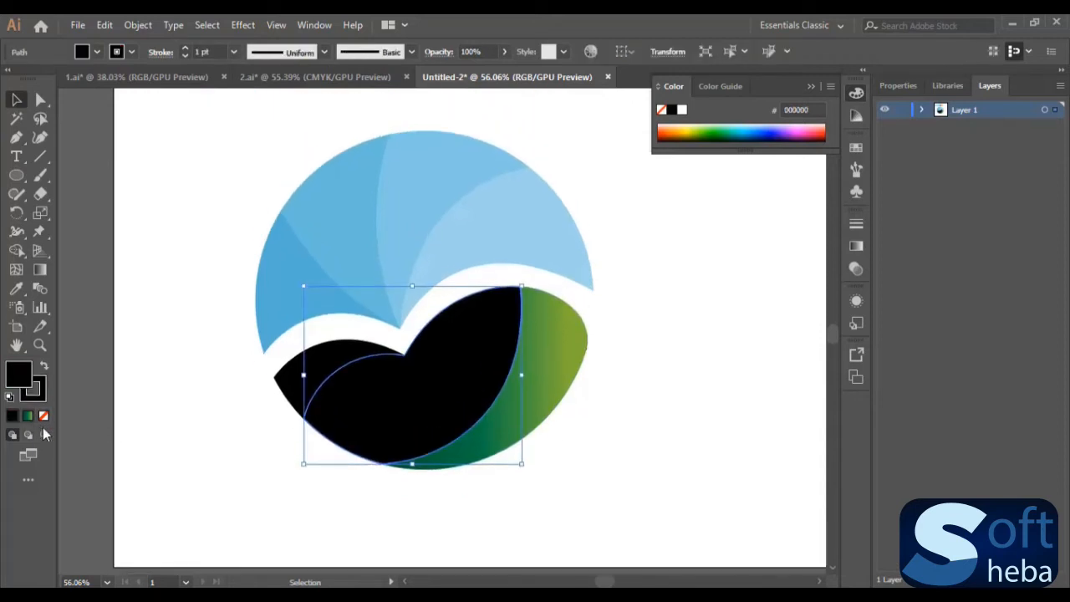
pyautogui.scroll(2, 79, 432)
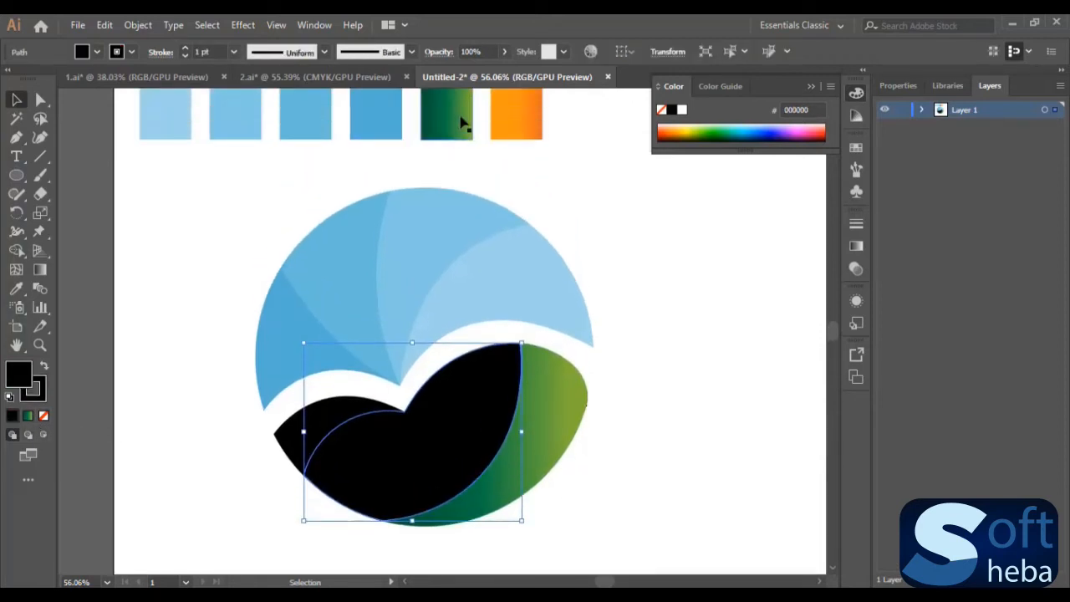
pyautogui.click(27, 417)
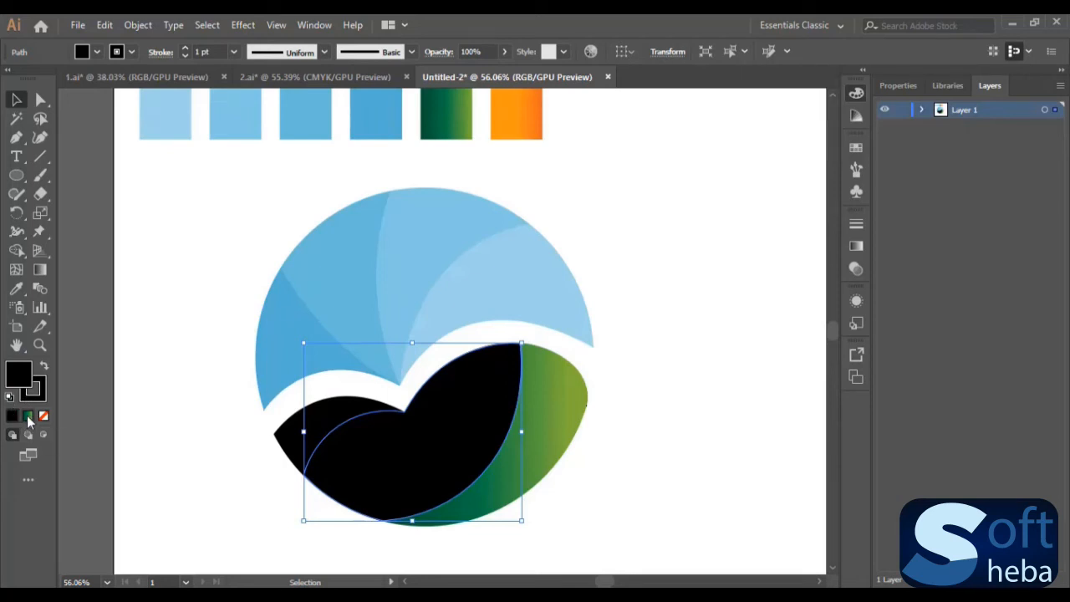
pyautogui.click(571, 479)
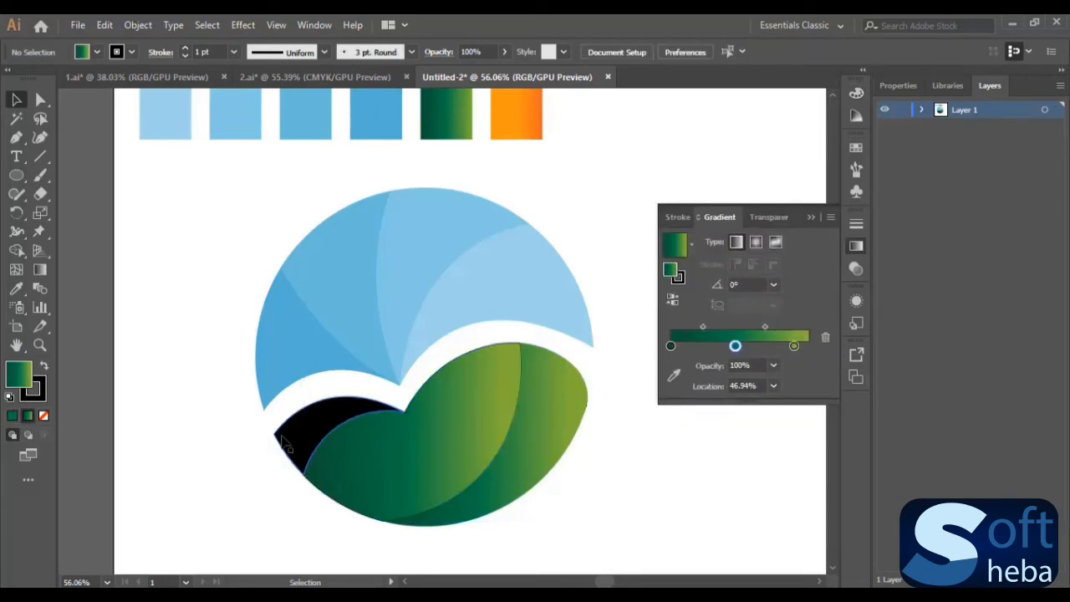
# - Fill the small black shape at the lower half's left edge with the same green gradient and collapse the gradient settings
pyautogui.click(288, 437)
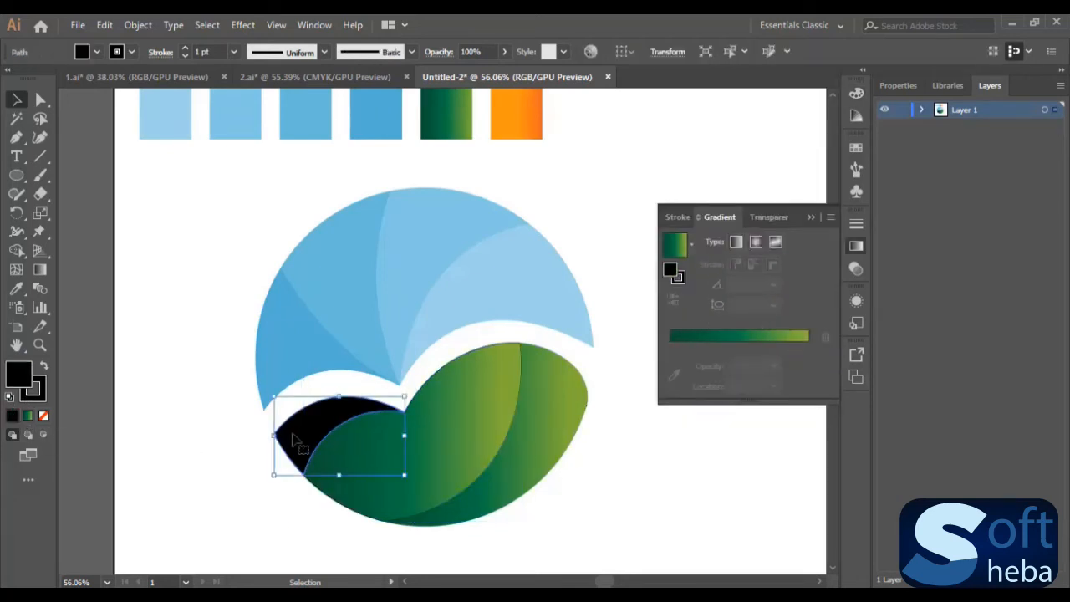
pyautogui.click(29, 417)
pyautogui.click(645, 494)
pyautogui.scroll(-2, 653, 489)
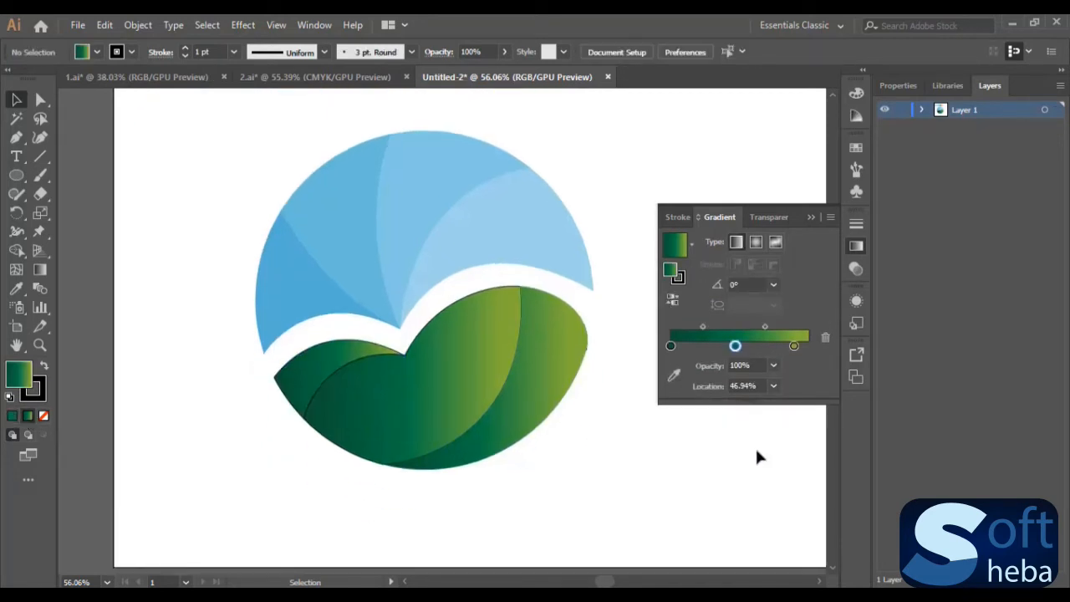
pyautogui.click(810, 217)
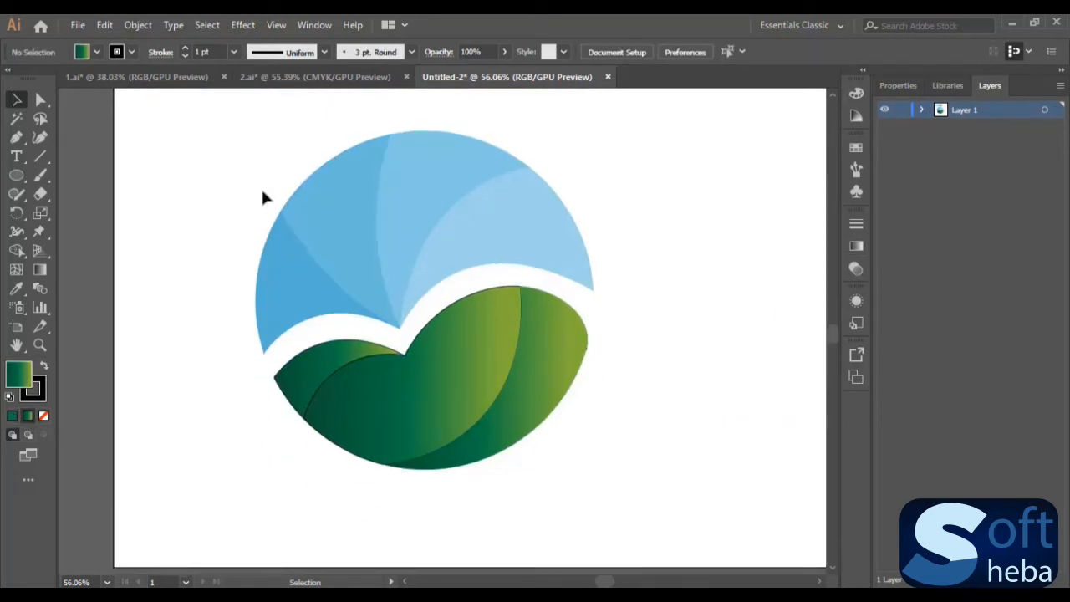
# - Remove the stroke from all the blue and green logo shapes
pyautogui.moveTo(225, 162)
pyautogui.mouseDown()
pyautogui.moveTo(635, 485)
pyautogui.moveTo(666, 530)
pyautogui.mouseUp()
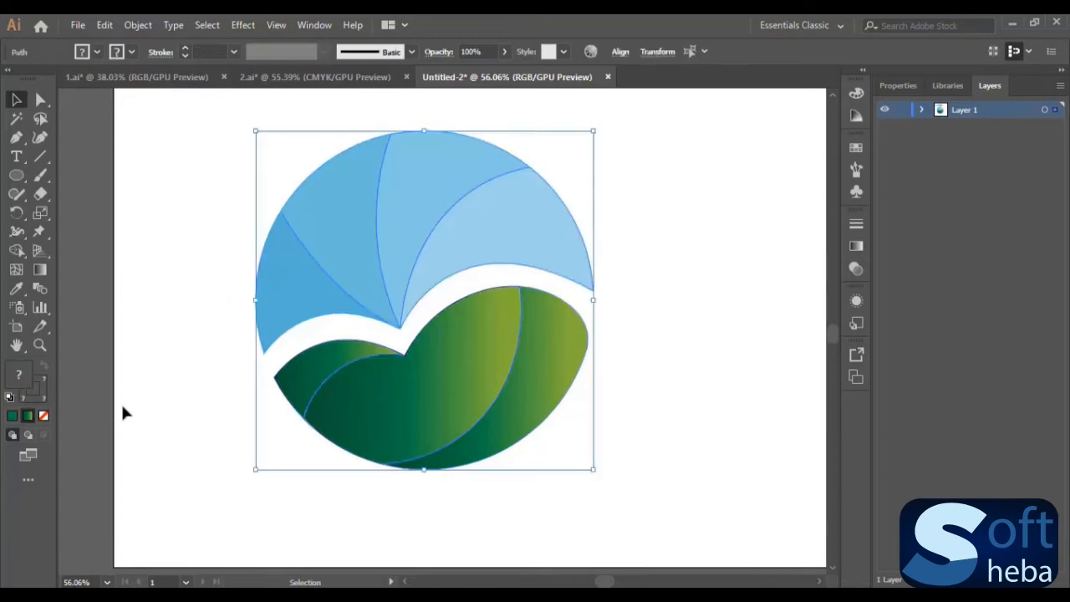
pyautogui.click(36, 392)
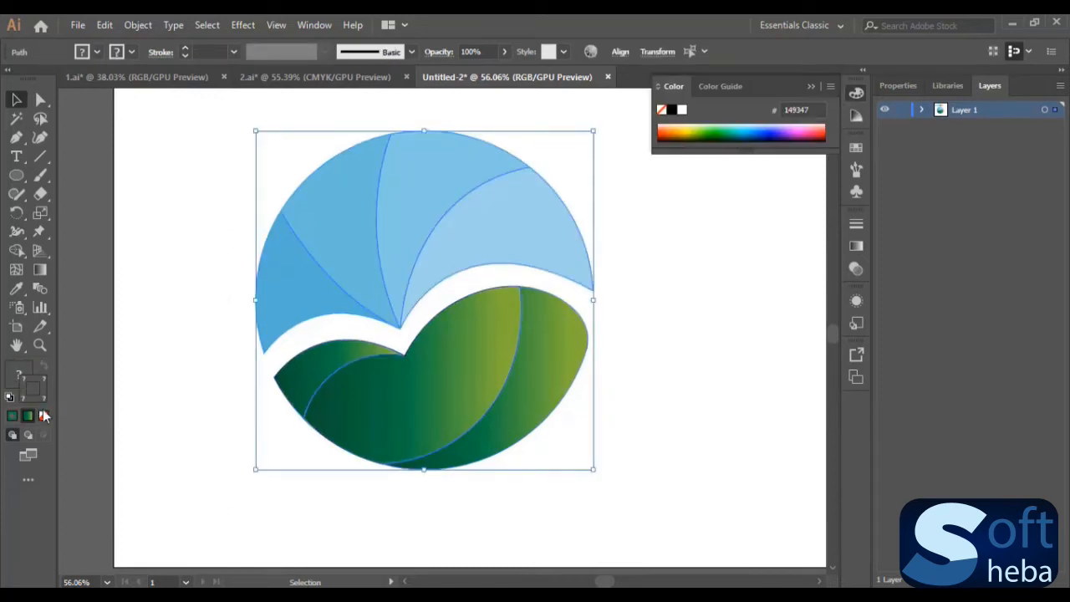
pyautogui.click(44, 417)
pyautogui.click(670, 314)
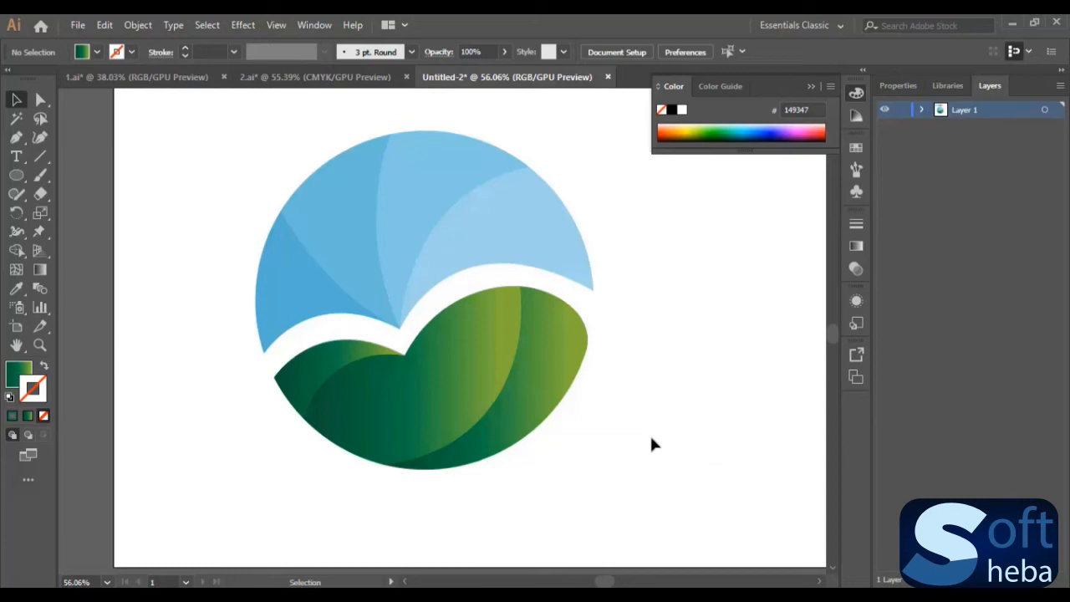
# - Duplicate the three green lower-half shapes and place the copy clear of the logo on its right side
pyautogui.moveTo(303, 491); pyautogui.dragTo(597, 352)
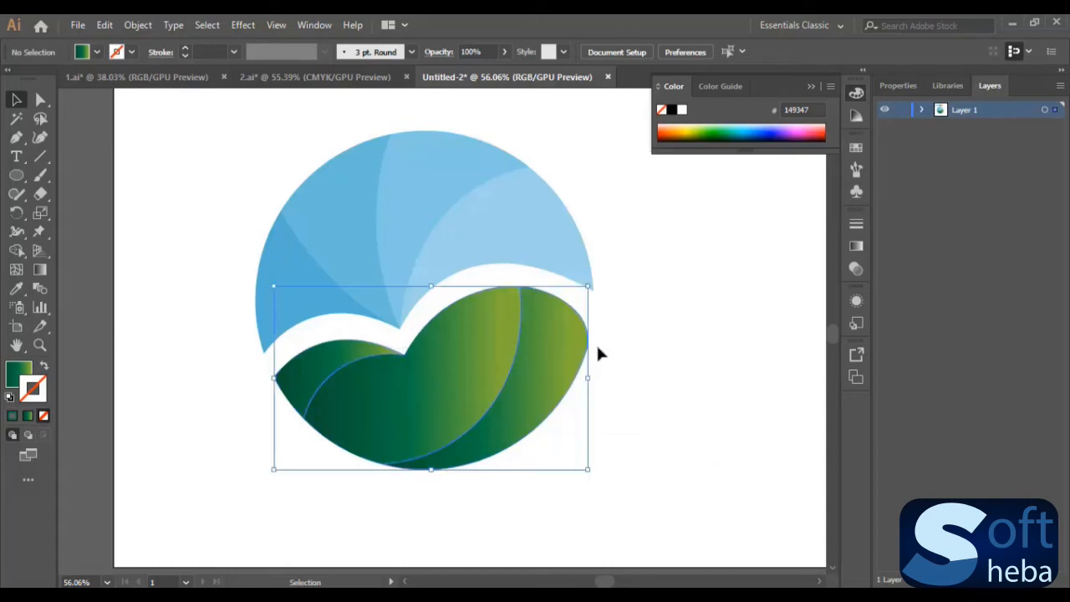
pyautogui.hotkey('ctrl', 'c')
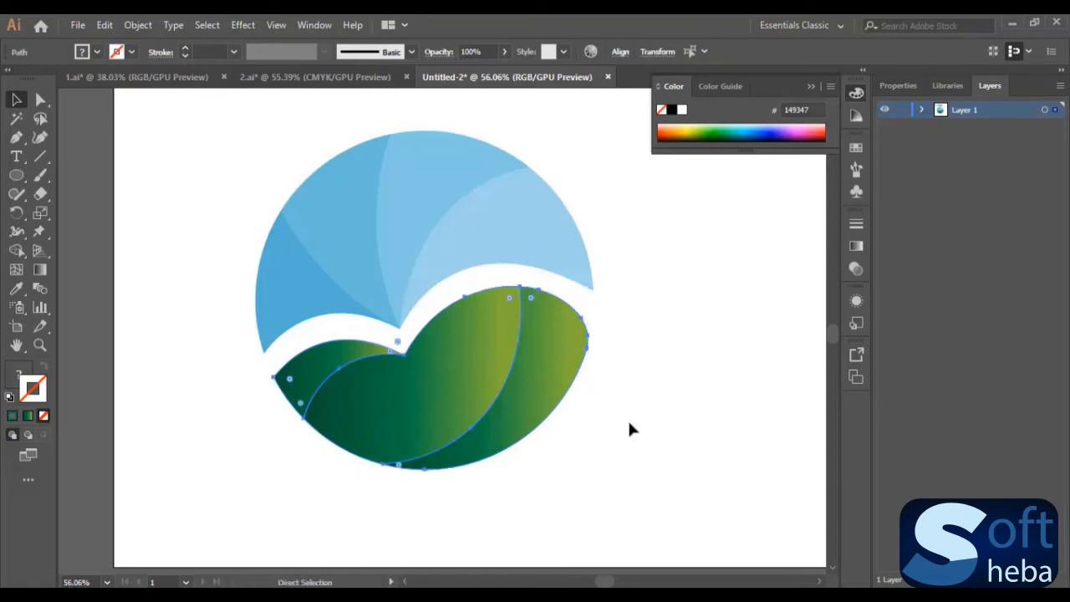
pyautogui.hotkey('ctrl', 'v')
pyautogui.moveTo(462, 352); pyautogui.dragTo(698, 441)
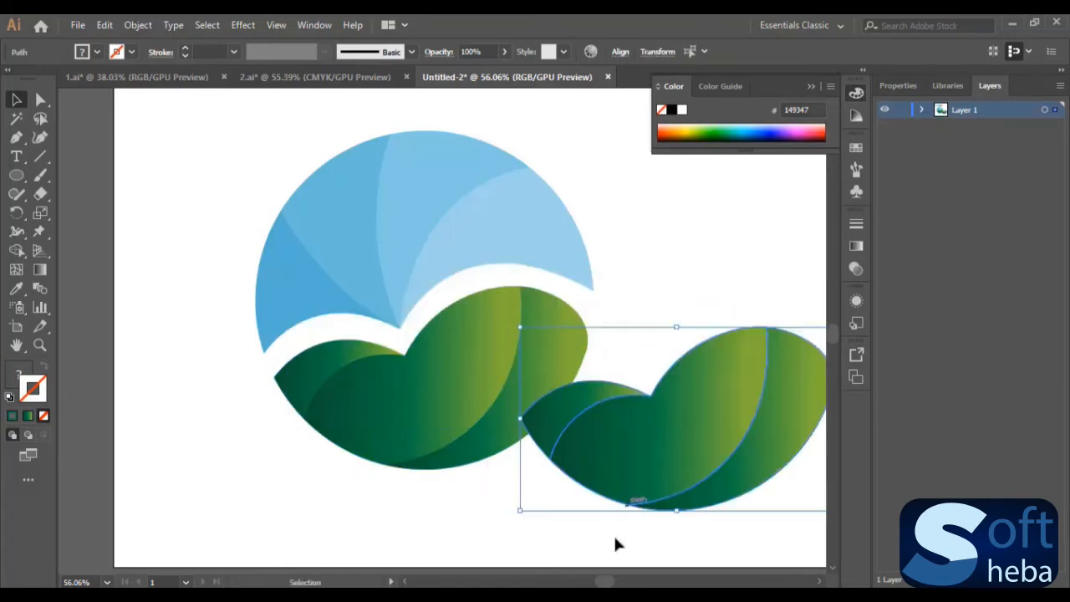
pyautogui.moveTo(607, 581); pyautogui.dragTo(614, 583)
pyautogui.moveTo(523, 430); pyautogui.dragTo(631, 434)
pyautogui.click(567, 266)
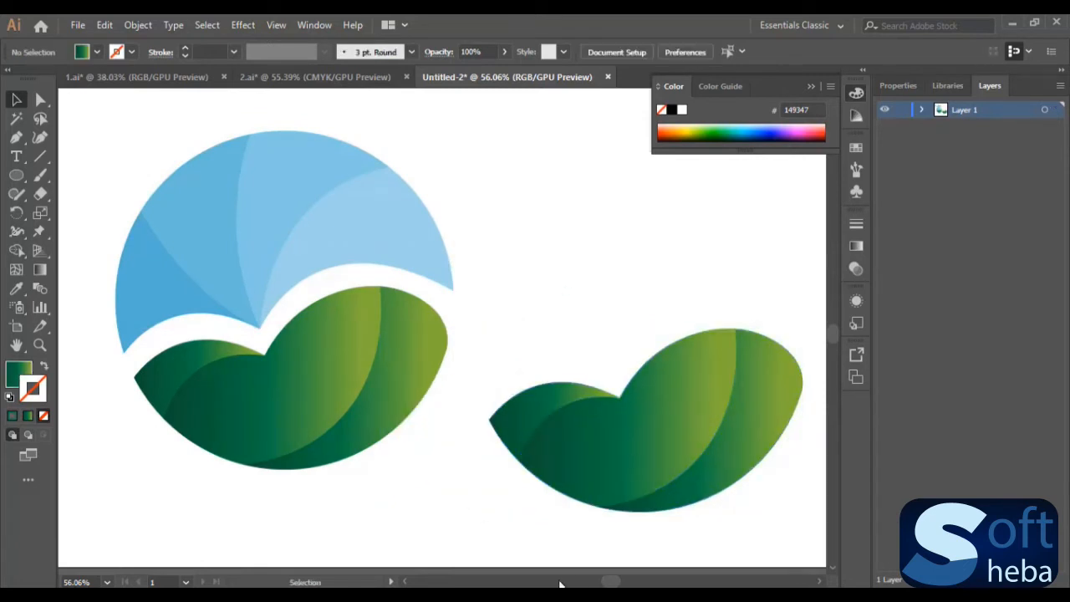
# - Fill the rightmost green shape of the original logo with the orange gradient swatch using the Eyedropper
pyautogui.moveTo(614, 583); pyautogui.dragTo(604, 582)
pyautogui.scroll(3, 621, 518)
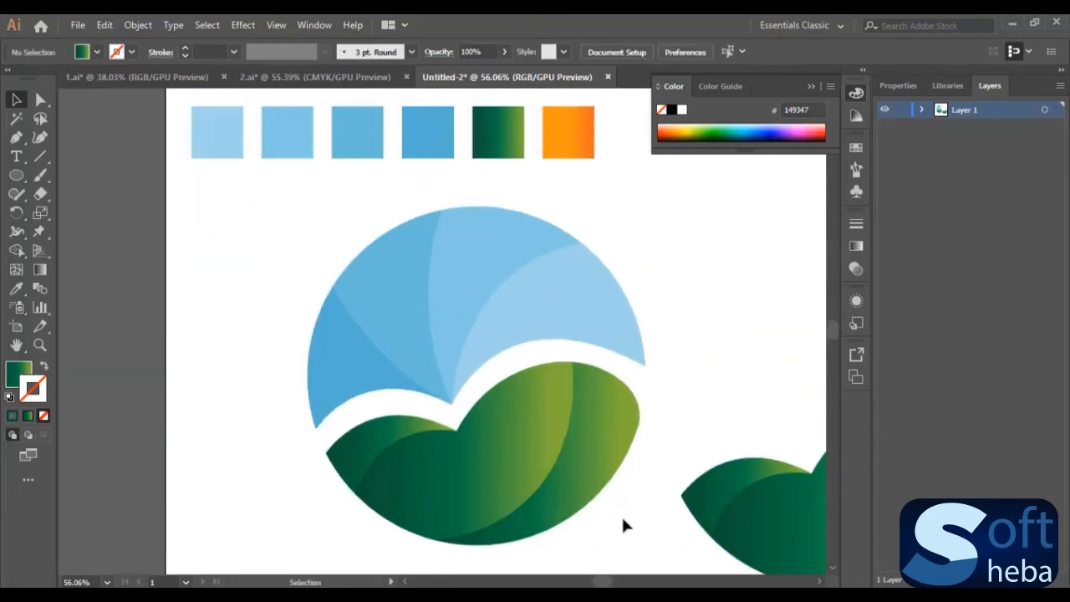
pyautogui.scroll(-1, 623, 523)
pyautogui.click(628, 389)
pyautogui.scroll(2, 723, 376)
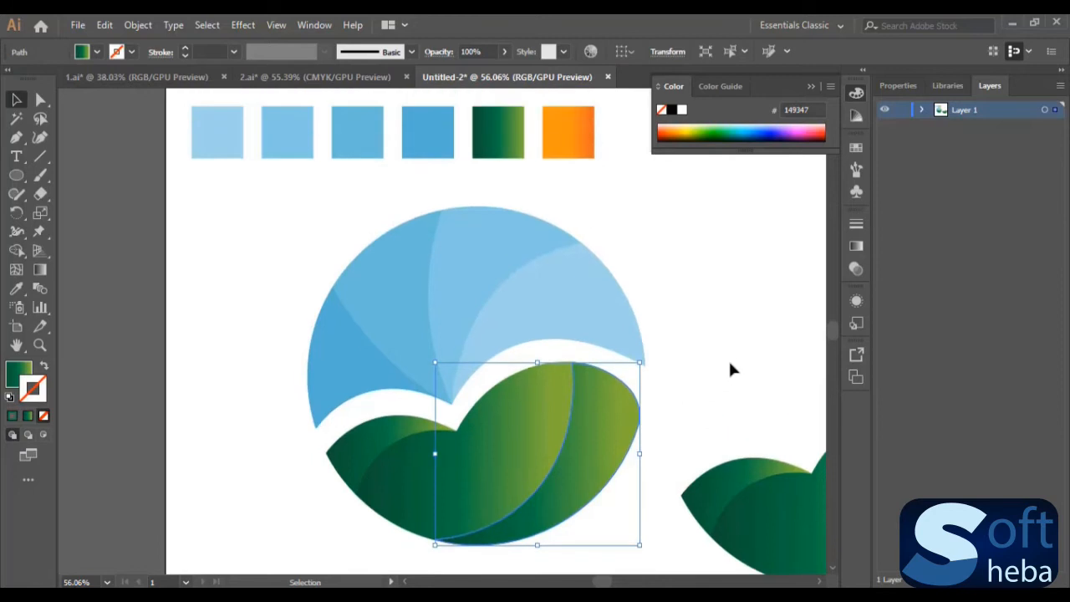
pyautogui.click(729, 368)
pyautogui.click(616, 425)
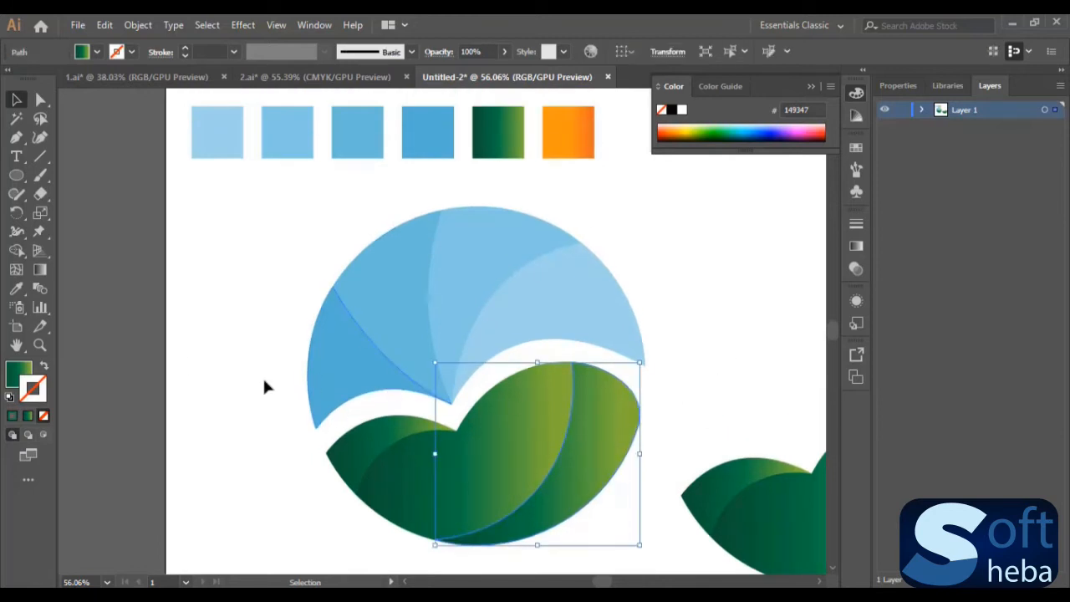
pyautogui.scroll(-1, 250, 367)
pyautogui.scroll(2, 136, 365)
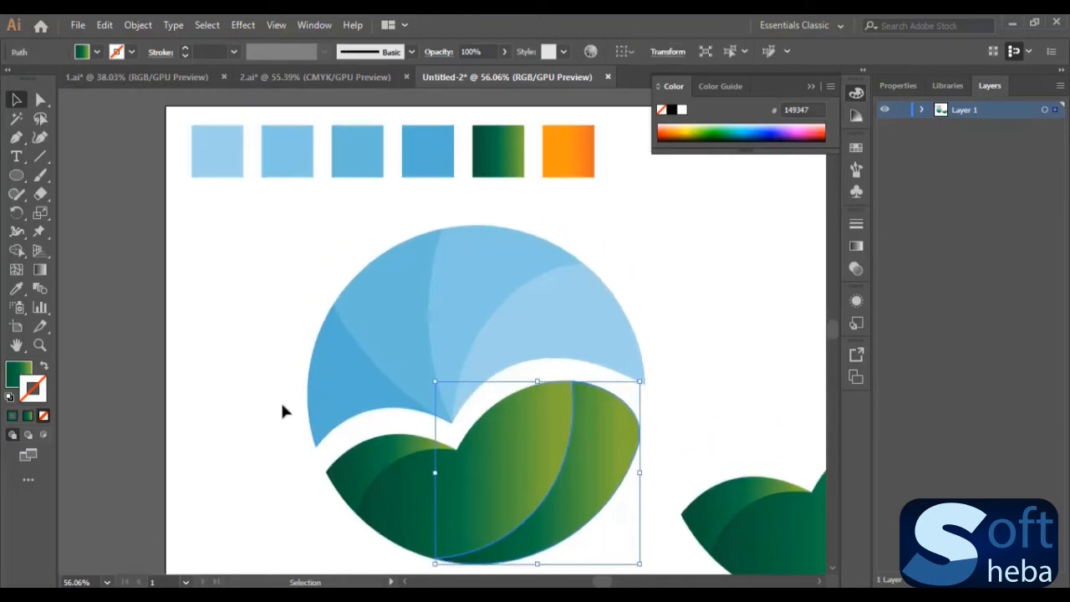
pyautogui.scroll(-2, 281, 410)
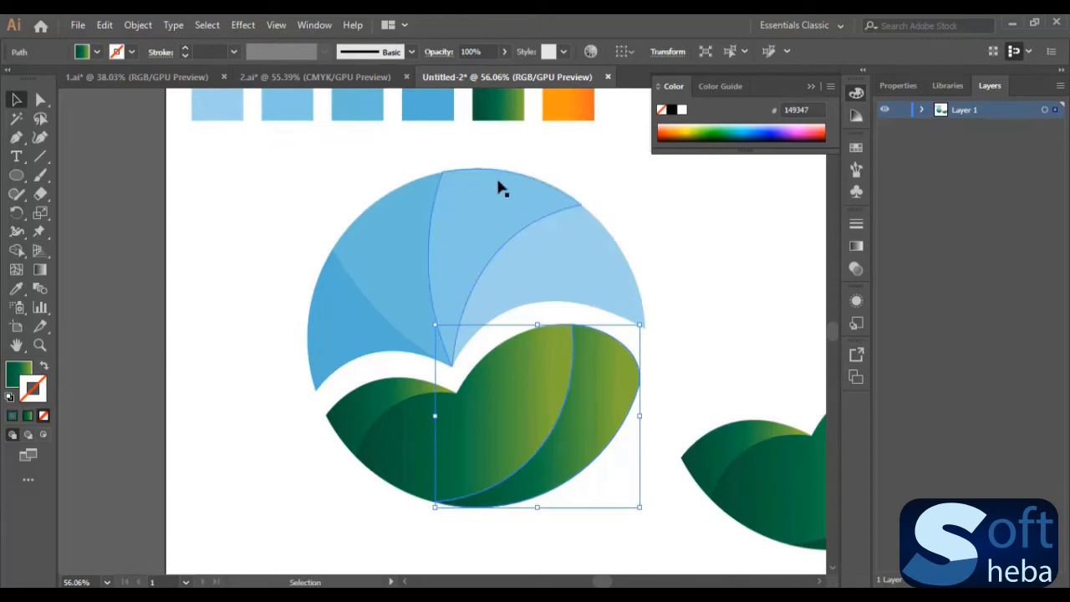
pyautogui.click(16, 289)
pyautogui.scroll(2, 334, 217)
pyautogui.click(571, 147)
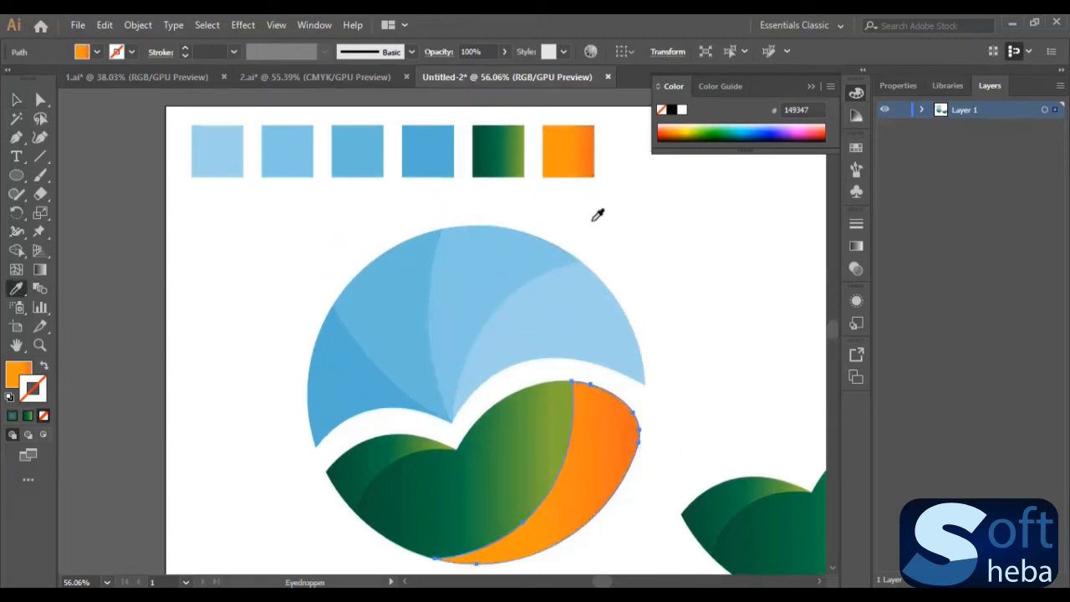
# - Move the middle and starting color stops of the orange shape's gradient toward its darker orange end
pyautogui.scroll(-2, 460, 246)
pyautogui.press('v')
pyautogui.click(572, 529)
pyautogui.click(585, 390)
pyautogui.click(45, 369)
pyautogui.click(45, 370)
pyautogui.click(17, 373)
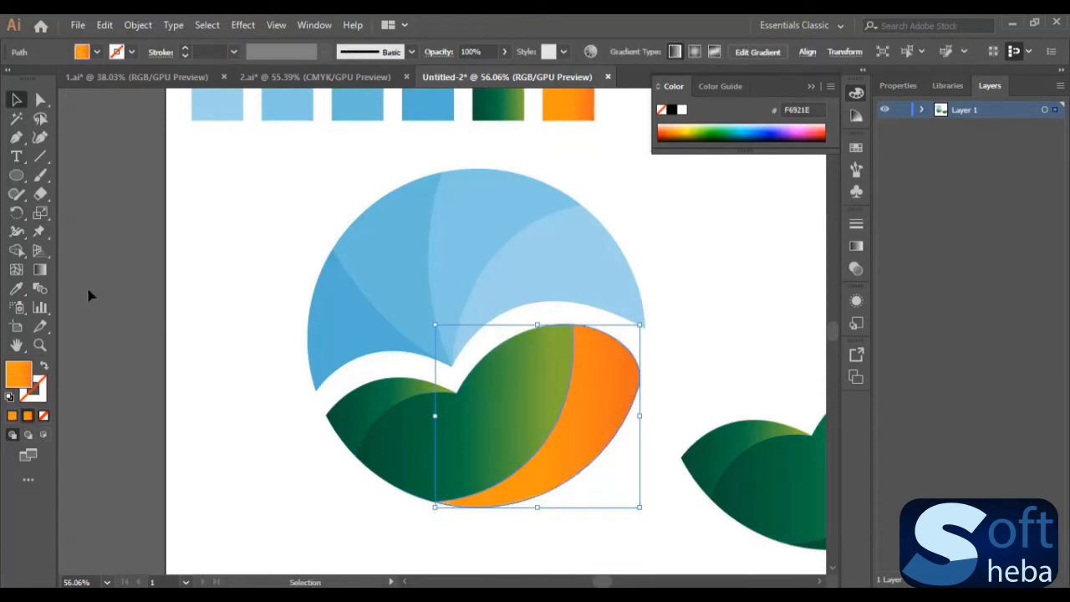
pyautogui.click(40, 269)
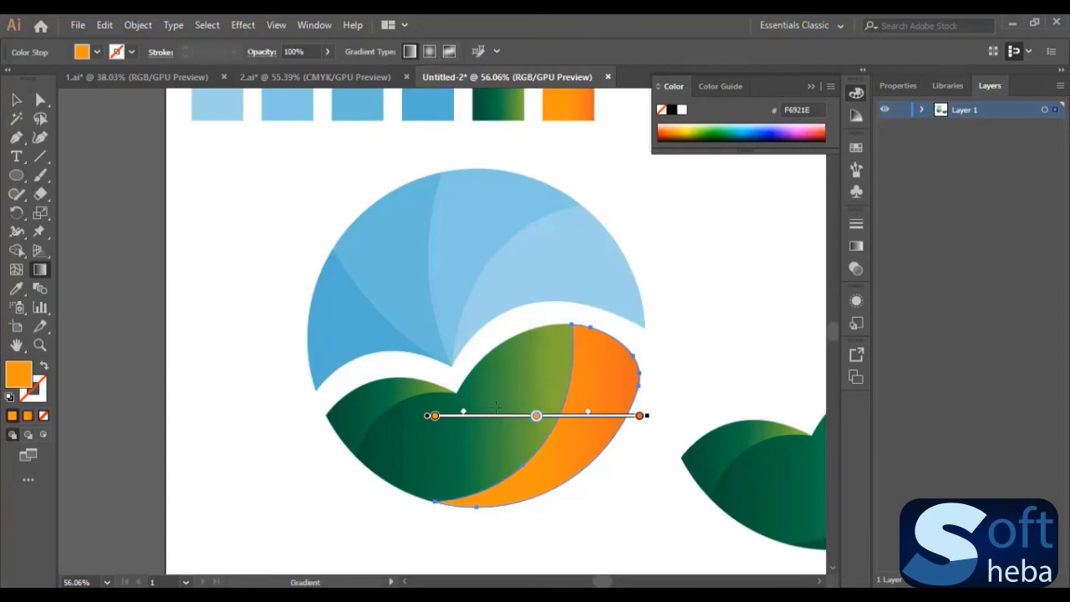
pyautogui.moveTo(536, 416); pyautogui.dragTo(598, 415)
pyautogui.moveTo(432, 415)
pyautogui.mouseDown()
pyautogui.moveTo(511, 415)
pyautogui.moveTo(503, 416)
pyautogui.mouseUp()
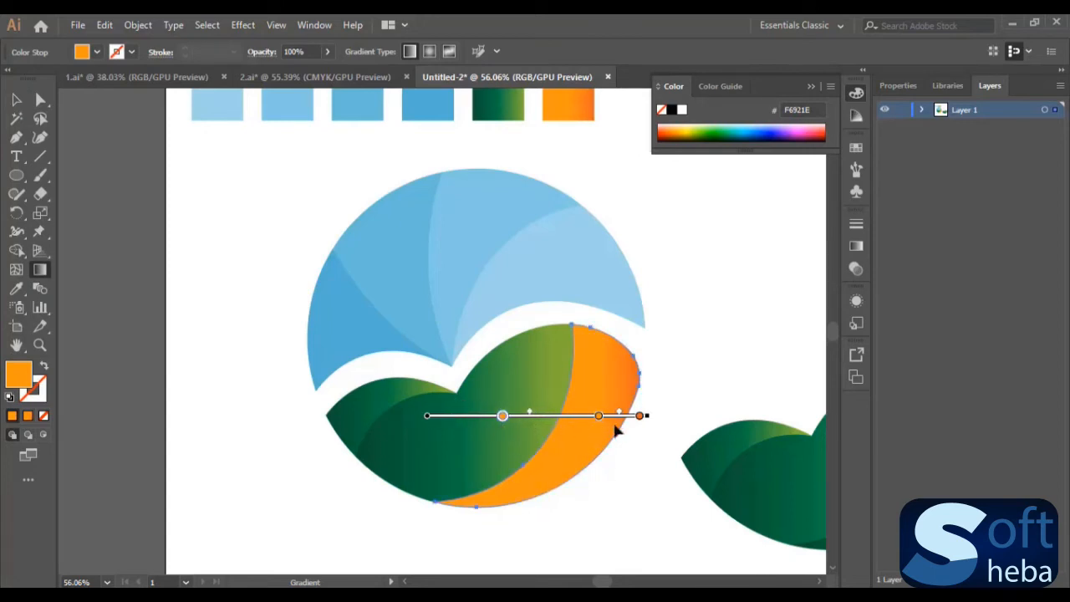
# - Tilt the orange shape's gradient slightly downward and bring its two lighter stops closer together near the middle
pyautogui.moveTo(599, 417); pyautogui.dragTo(576, 417)
pyautogui.moveTo(650, 415)
pyautogui.mouseDown()
pyautogui.moveTo(628, 457)
pyautogui.moveTo(676, 375)
pyautogui.moveTo(667, 419)
pyautogui.mouseUp()
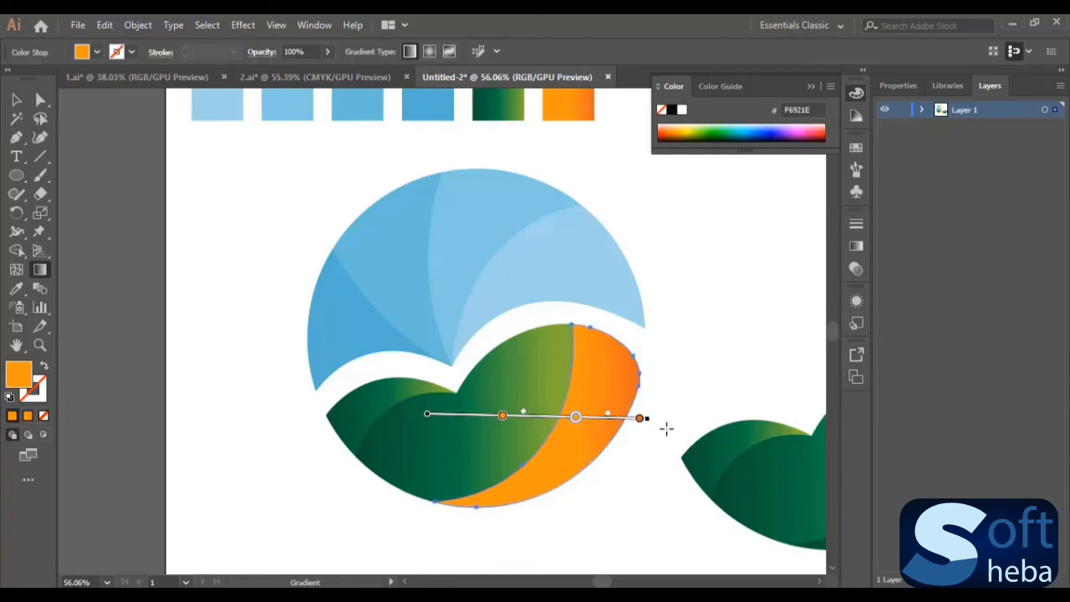
pyautogui.moveTo(648, 418)
pyautogui.mouseDown()
pyautogui.moveTo(659, 387)
pyautogui.moveTo(622, 463)
pyautogui.mouseUp()
pyautogui.moveTo(537, 427)
pyautogui.mouseDown()
pyautogui.moveTo(572, 390)
pyautogui.moveTo(544, 380)
pyautogui.moveTo(558, 386)
pyautogui.moveTo(558, 376)
pyautogui.moveTo(544, 429)
pyautogui.moveTo(599, 405)
pyautogui.moveTo(584, 435)
pyautogui.mouseUp()
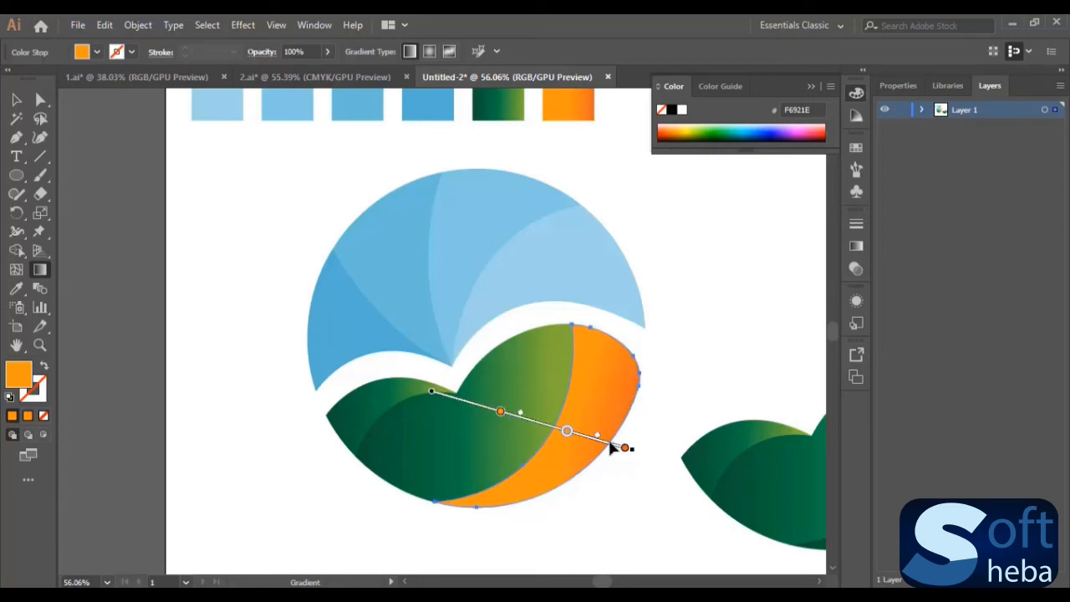
pyautogui.moveTo(640, 444)
pyautogui.mouseDown()
pyautogui.moveTo(645, 411)
pyautogui.moveTo(640, 423)
pyautogui.moveTo(528, 422)
pyautogui.mouseUp()
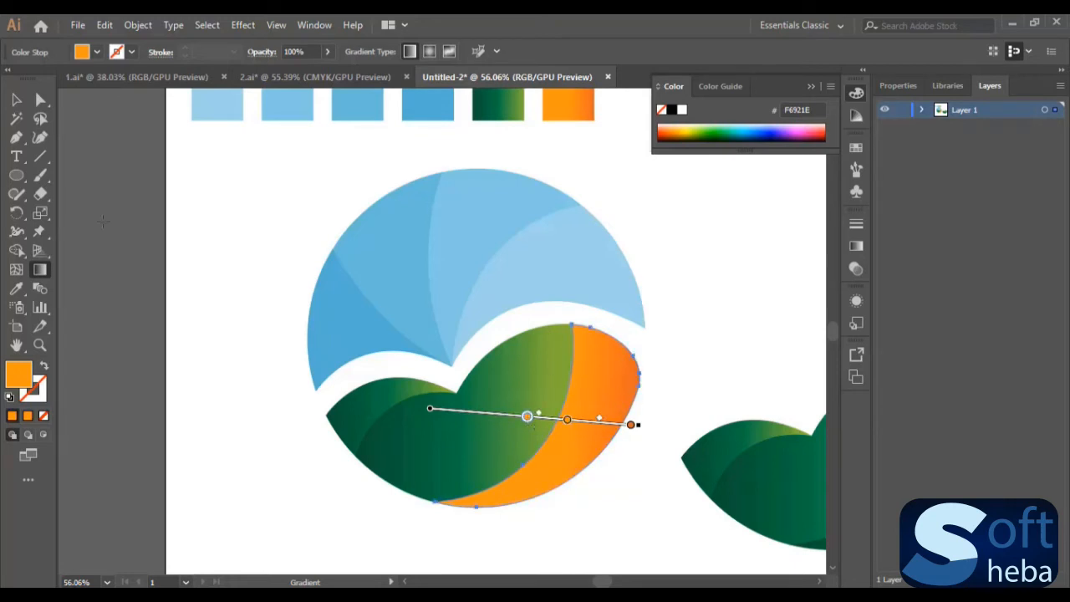
pyautogui.click(16, 99)
# - Fill the large middle green shape of the original logo with the adjusted orange gradient using the Eyedropper
pyautogui.scroll(-2, 712, 372)
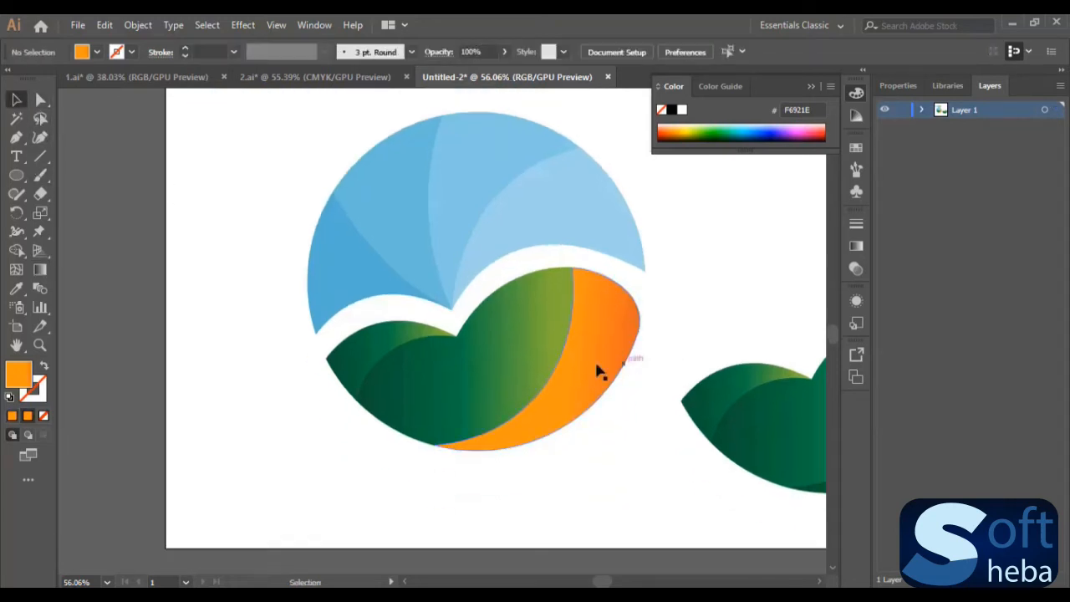
pyautogui.click(487, 379)
pyautogui.scroll(4, 200, 401)
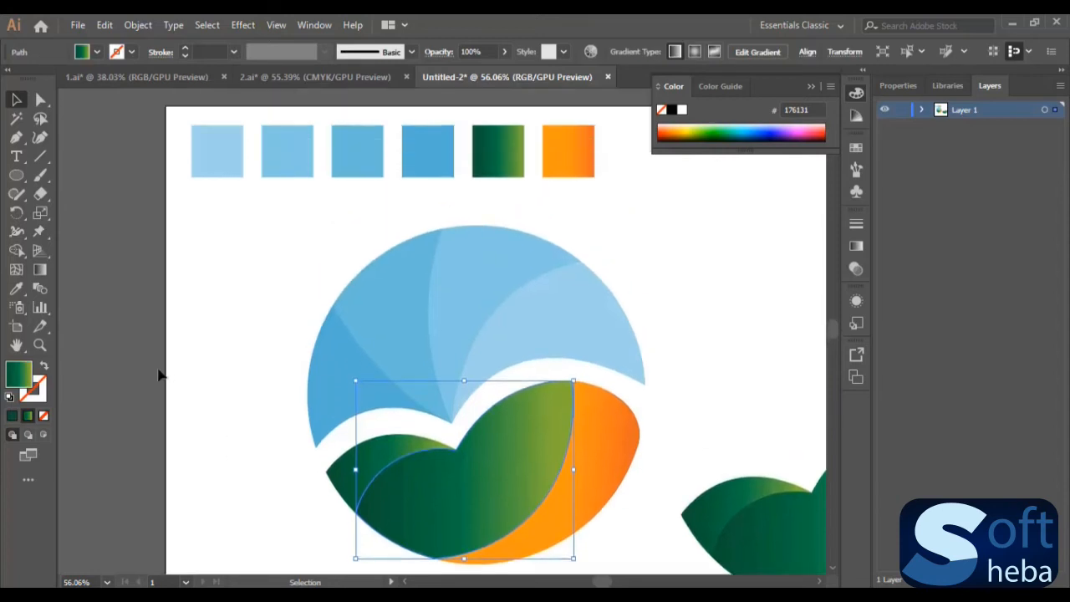
pyautogui.click(17, 289)
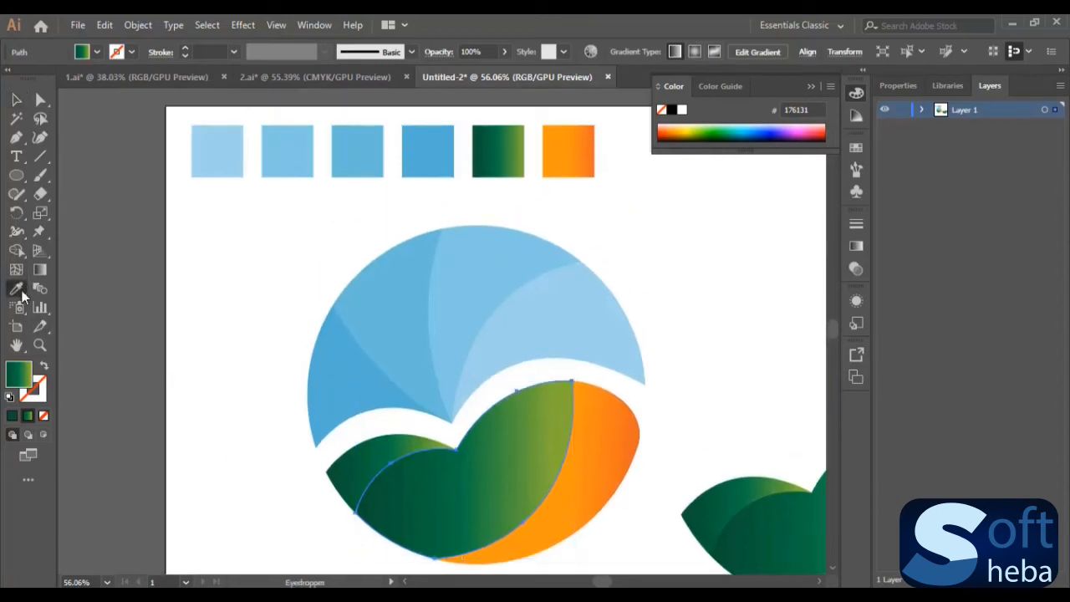
pyautogui.click(618, 435)
pyautogui.scroll(-3, 610, 431)
pyautogui.press('v')
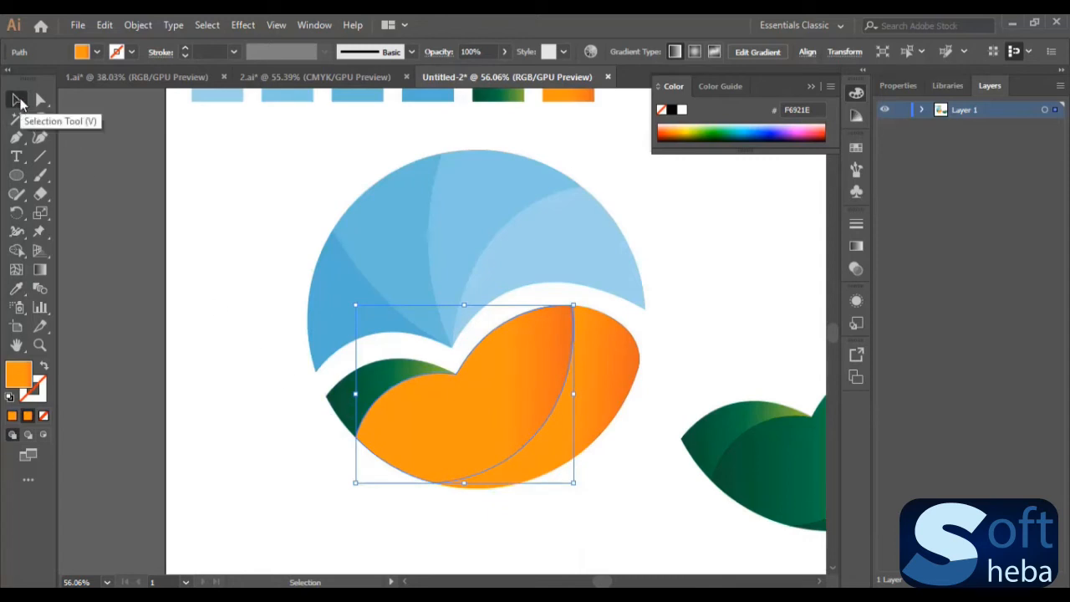
pyautogui.click(260, 326)
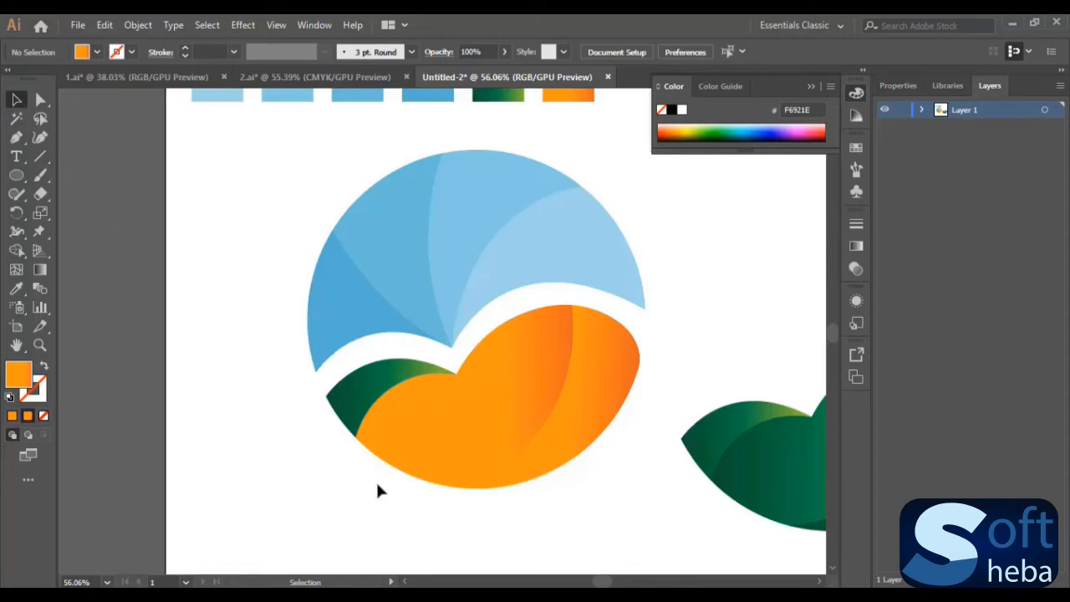
# - Fill the small green shape at the lower half's left edge with the orange gradient and shift its lighter stops leftward
pyautogui.click(349, 394)
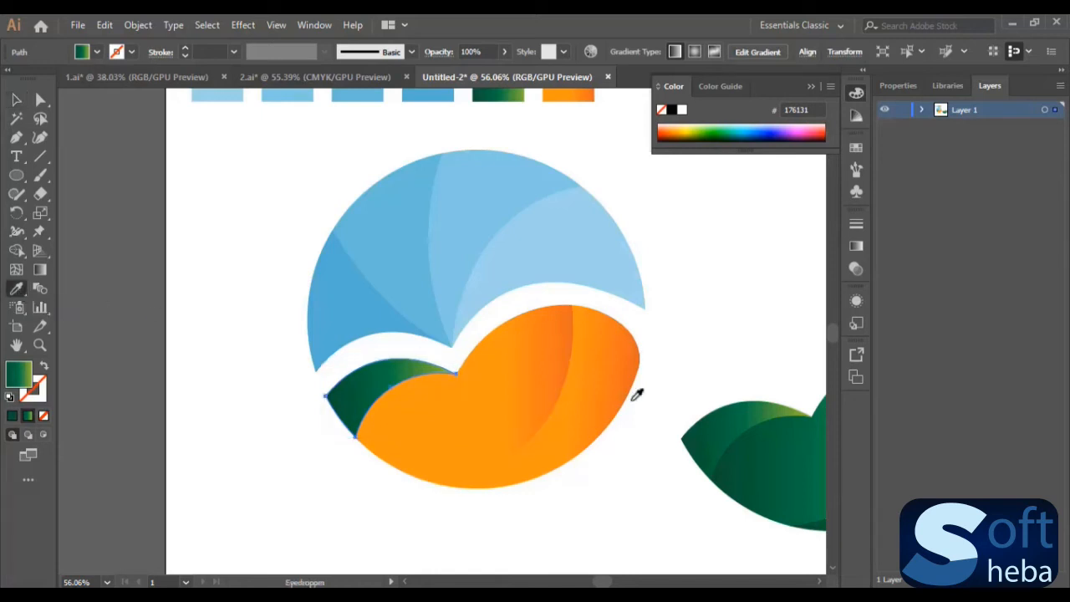
pyautogui.click(595, 363)
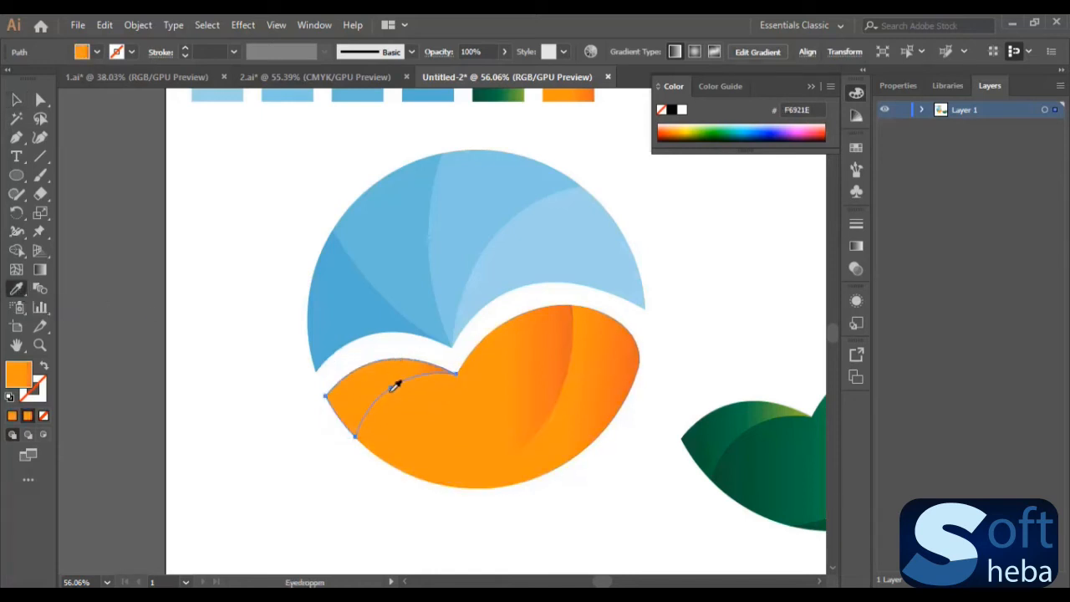
pyautogui.click(40, 270)
pyautogui.moveTo(413, 397); pyautogui.dragTo(366, 399)
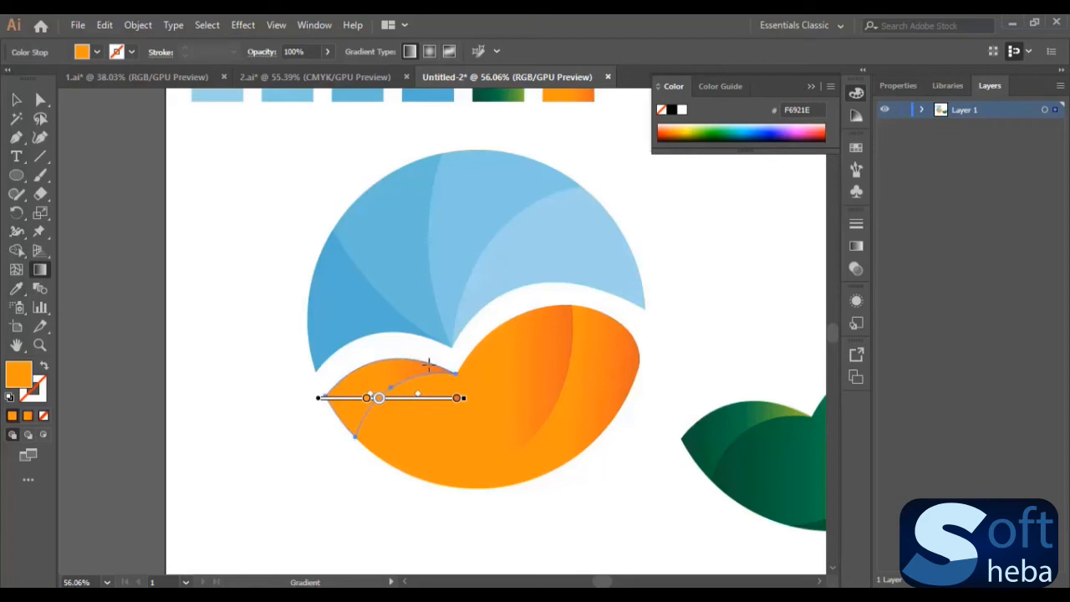
pyautogui.click(16, 99)
pyautogui.click(267, 209)
# - Move the green copy back onto the logo so it exactly covers the orange shapes
pyautogui.moveTo(601, 584); pyautogui.dragTo(610, 584)
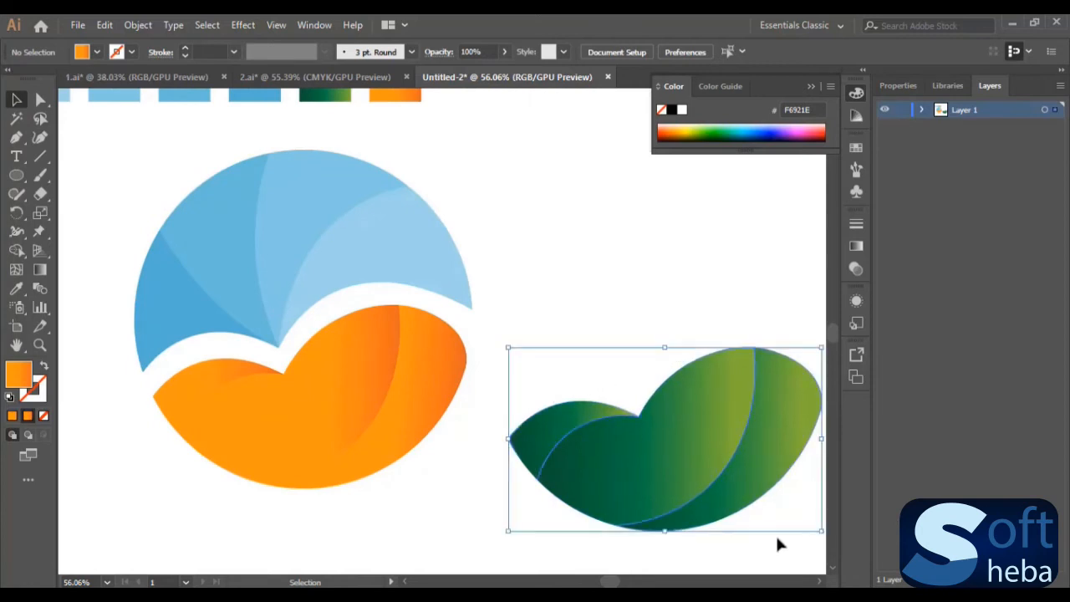
pyautogui.click(752, 455)
pyautogui.moveTo(743, 421); pyautogui.dragTo(425, 380)
# - Nudge the green shapes straight down to expose an orange band along their upper edge
pyautogui.scroll(-2, 421, 379)
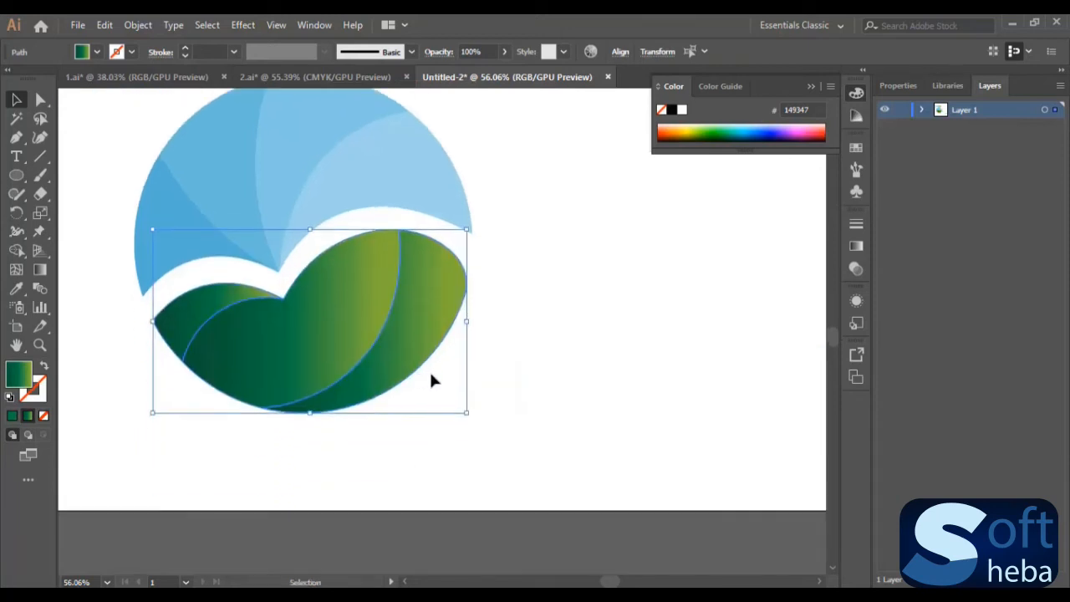
pyautogui.press('Down')
pyautogui.press('Down')
pyautogui.press('Down')
pyautogui.press('Down')
pyautogui.press('Down')
pyautogui.press('Down')
pyautogui.press('Down')
pyautogui.press('Down')
pyautogui.press('Down')
pyautogui.press('Down')
pyautogui.press('Down')
pyautogui.press('Down')
pyautogui.press('Down')
pyautogui.press('Down')
pyautogui.press('Down')
pyautogui.press('Down')
pyautogui.press('Down')
pyautogui.press('Down')
pyautogui.press('Down')
pyautogui.press('Down')
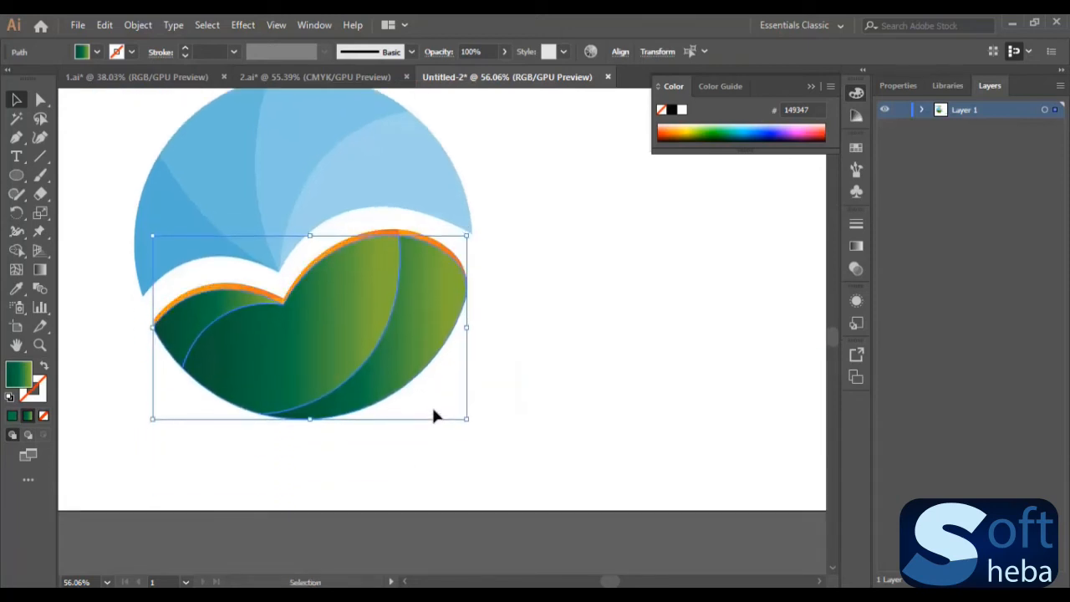
pyautogui.press('Down')
pyautogui.press('Down')
pyautogui.press('Down')
pyautogui.press('Down')
pyautogui.press('Down')
pyautogui.press('Down')
pyautogui.press('Down')
pyautogui.press('Down')
pyautogui.press('Down')
pyautogui.press('Down')
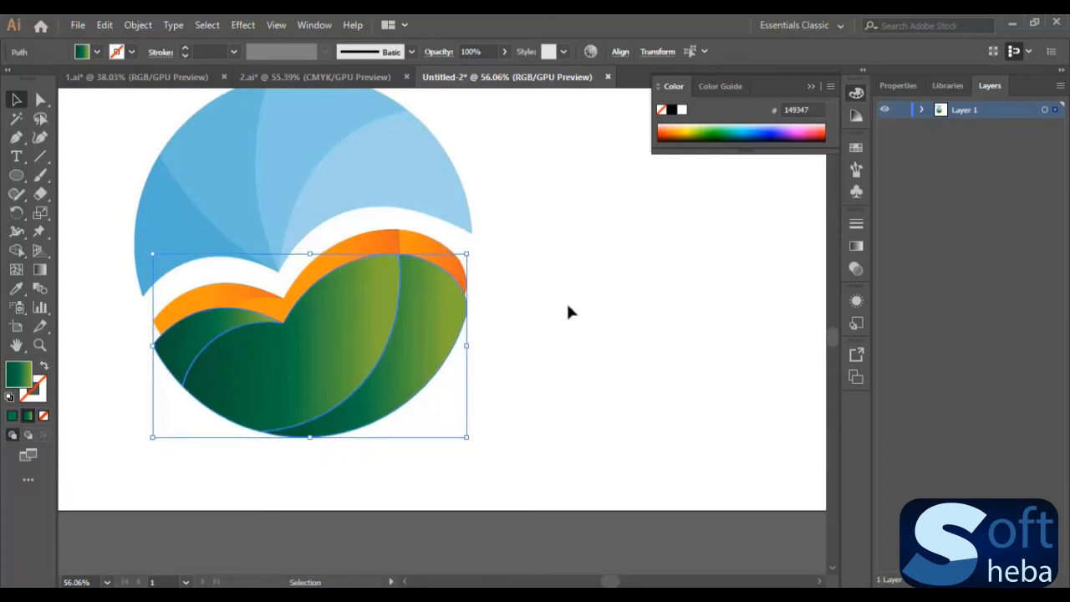
pyautogui.click(561, 346)
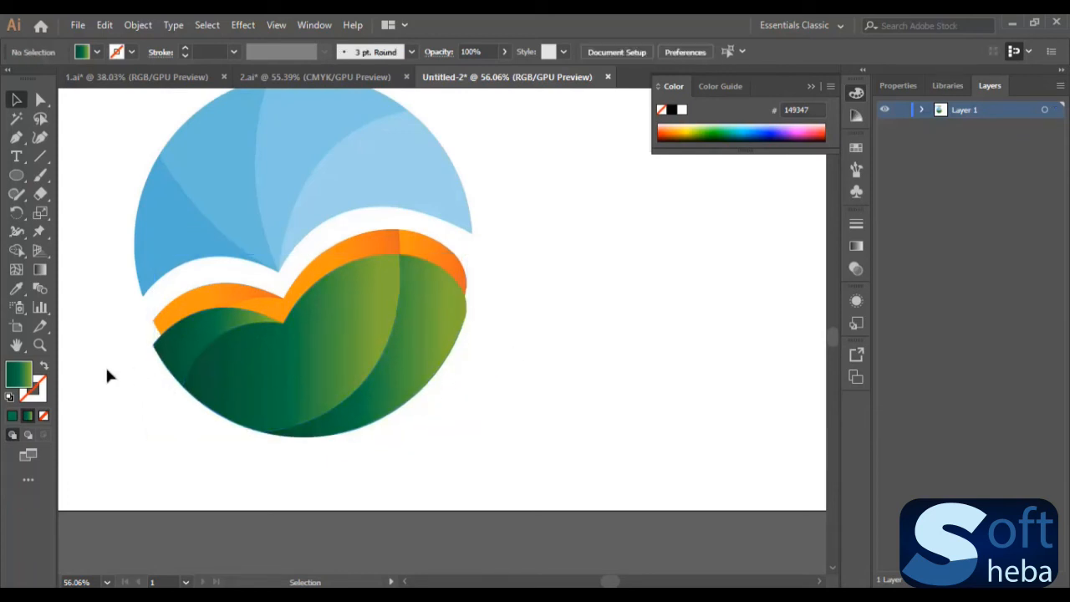
# - Draw a shallow arched path with the Pen tool in the empty space beside the green half's right edge
pyautogui.click(40, 345)
pyautogui.click(429, 286)
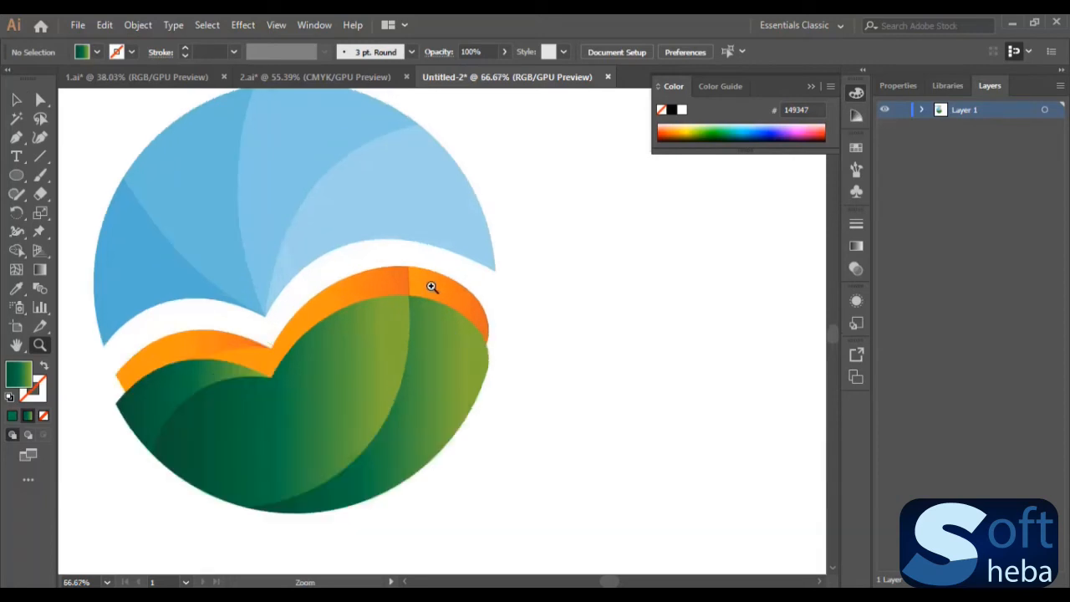
pyautogui.click(423, 356)
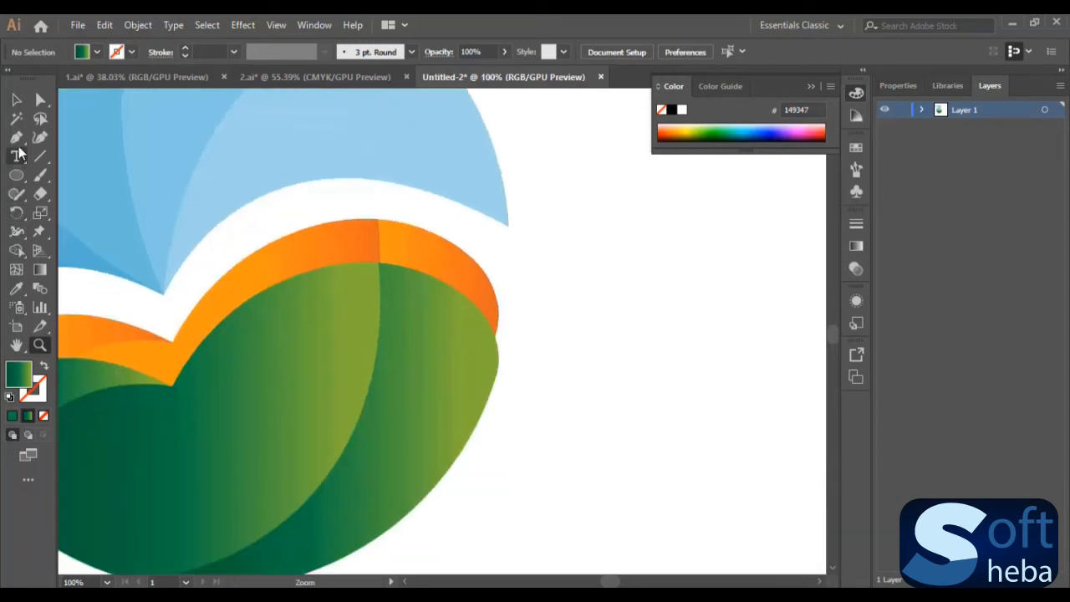
pyautogui.click(16, 137)
pyautogui.click(564, 357)
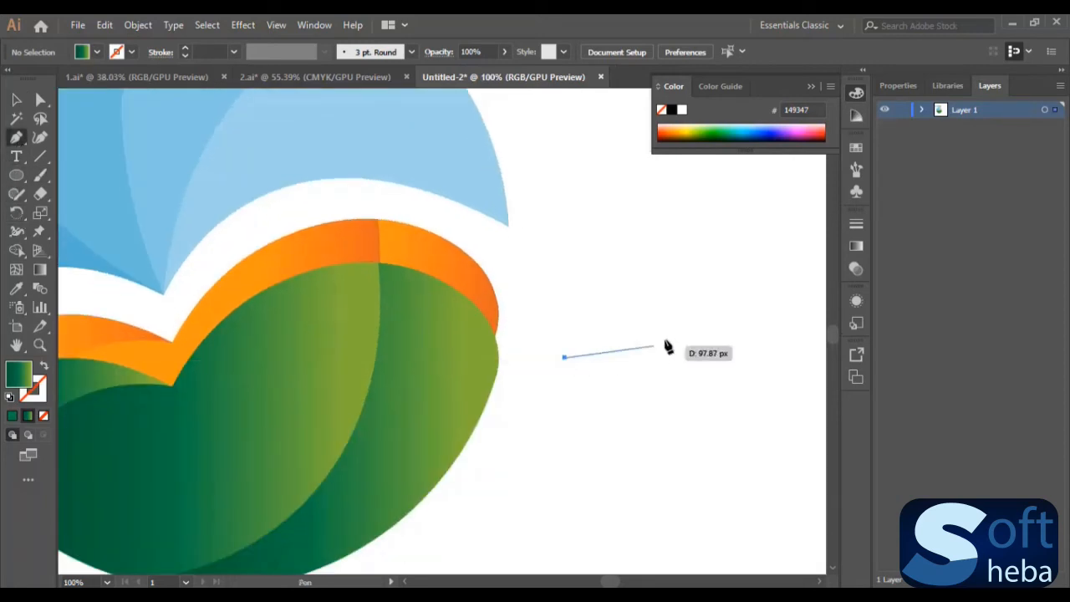
pyautogui.moveTo(718, 316); pyautogui.dragTo(816, 328)
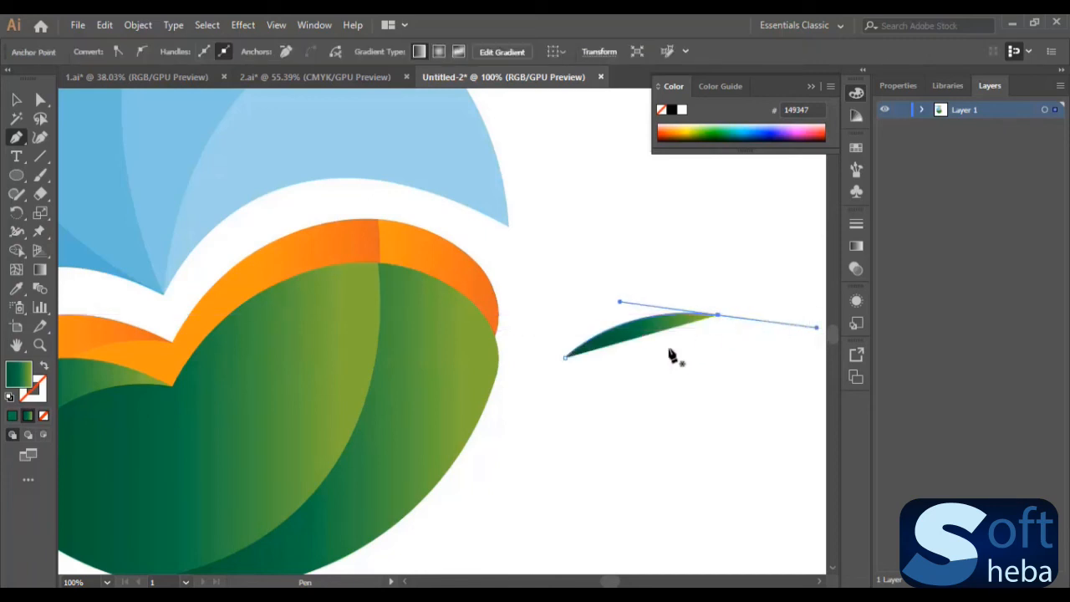
# - Redirect the arched path's green gradient along its length, with light green at its lower-left end and dark green at its upper-right end
pyautogui.click(41, 269)
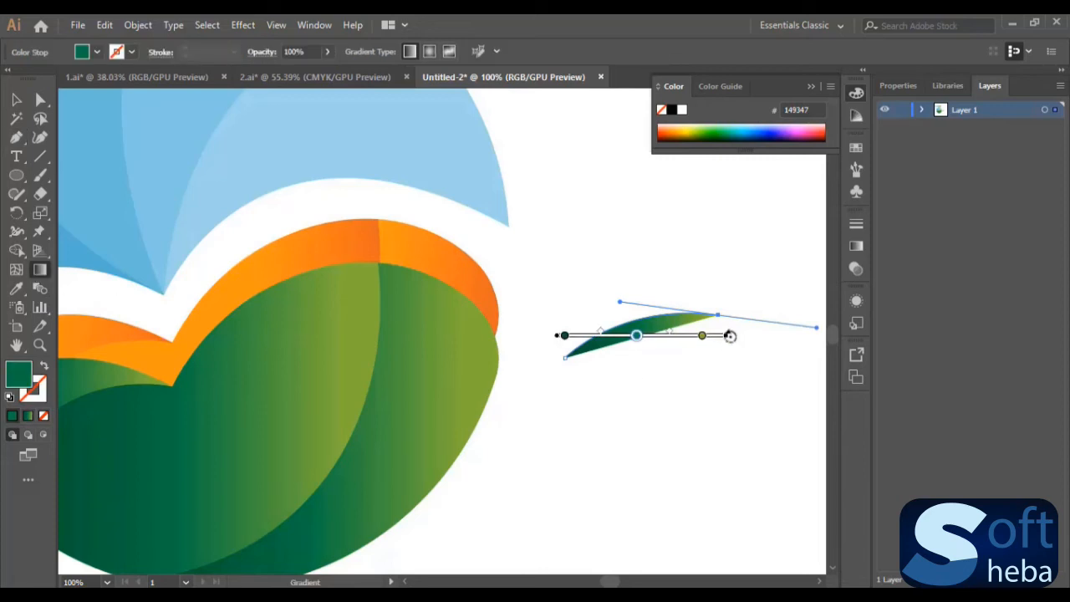
pyautogui.moveTo(729, 336)
pyautogui.mouseDown()
pyautogui.moveTo(583, 411)
pyautogui.moveTo(464, 374)
pyautogui.mouseUp()
pyautogui.moveTo(575, 360)
pyautogui.mouseDown()
pyautogui.moveTo(625, 360)
pyautogui.moveTo(729, 299)
pyautogui.moveTo(753, 302)
pyautogui.moveTo(742, 296)
pyautogui.mouseUp()
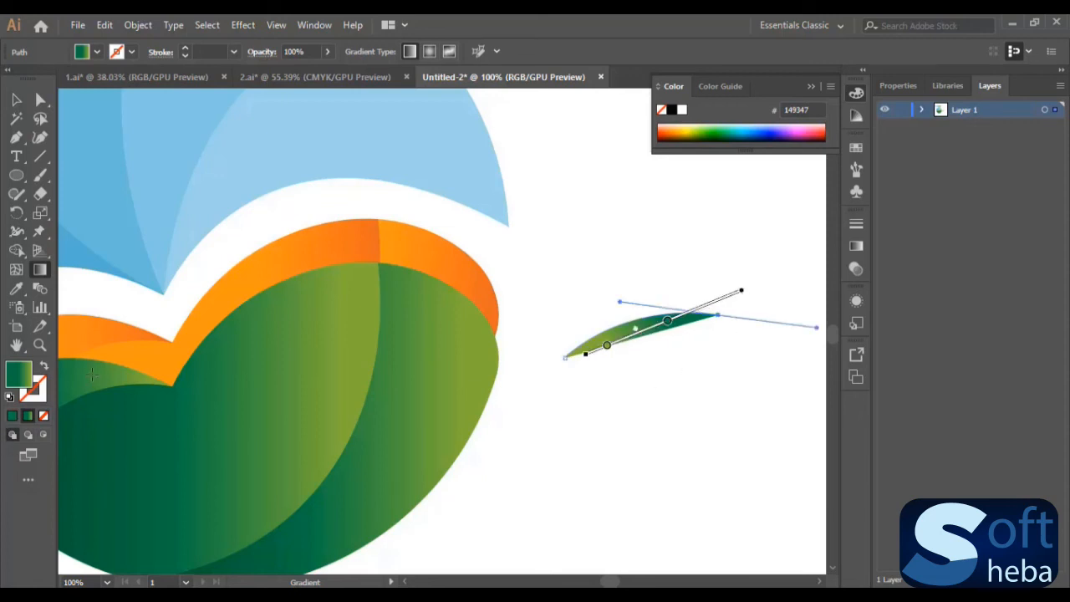
# - Switch the arched path's green gradient from fill to stroke and set the stroke weight to 2 pt
pyautogui.click(44, 369)
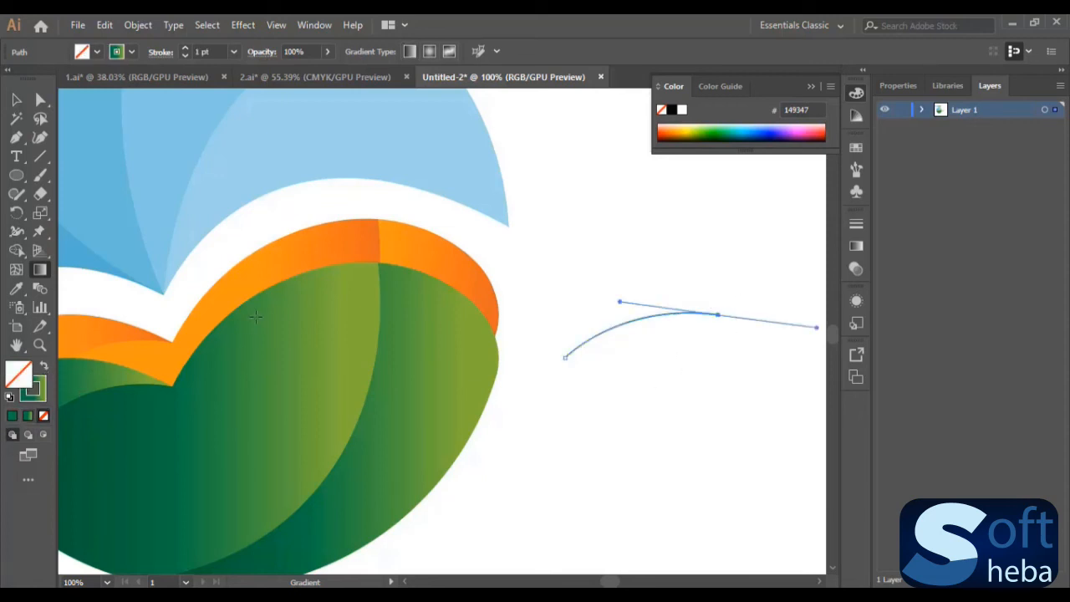
pyautogui.click(234, 51)
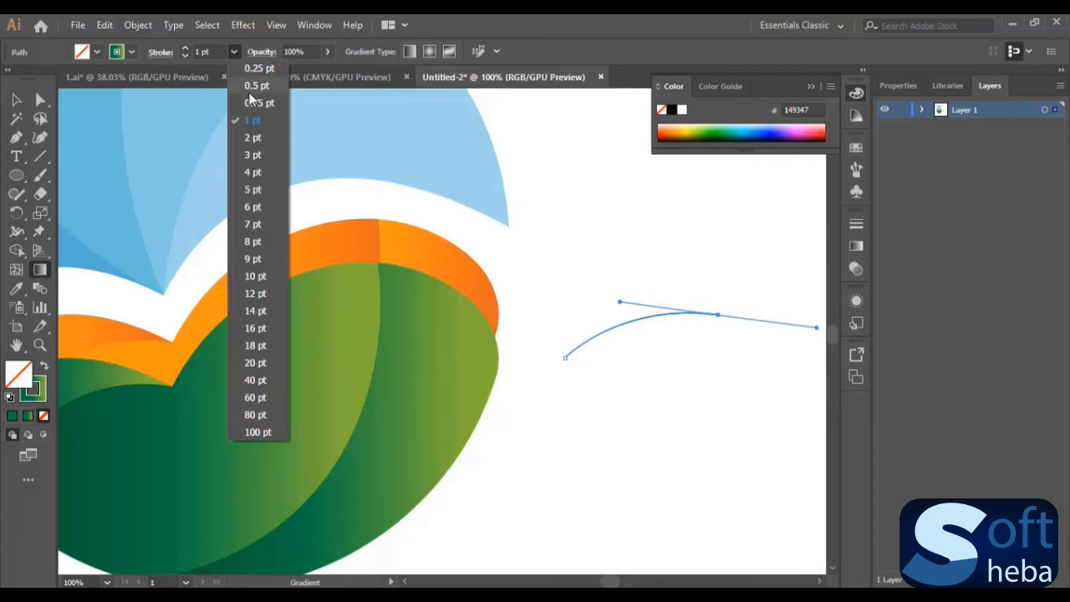
pyautogui.click(254, 138)
# - Move the arched line so its lower end meets the right edge of the green half like an antenna
pyautogui.press('v')
pyautogui.click(699, 426)
pyautogui.moveTo(666, 318); pyautogui.dragTo(585, 365)
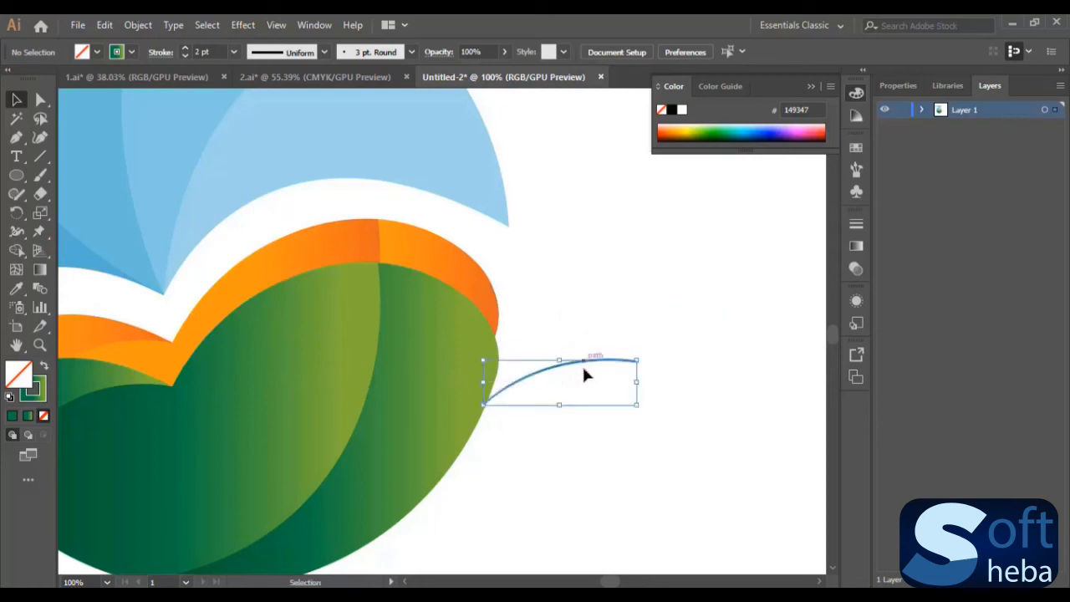
pyautogui.click(701, 462)
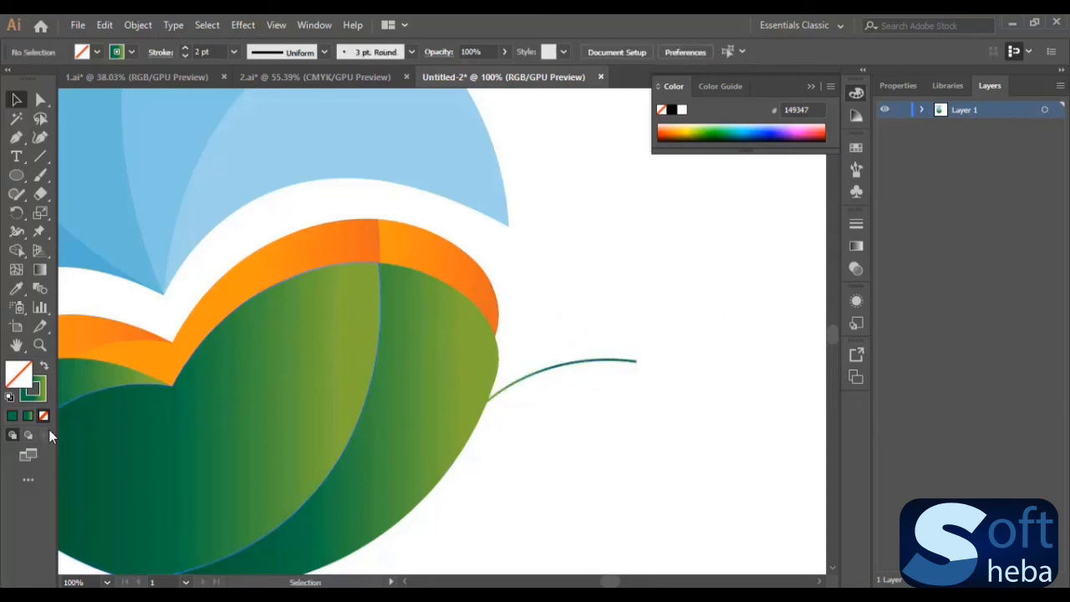
# - Draw a small circle at the antenna's outer end and give it the green gradient as fill without a stroke
pyautogui.click(16, 177)
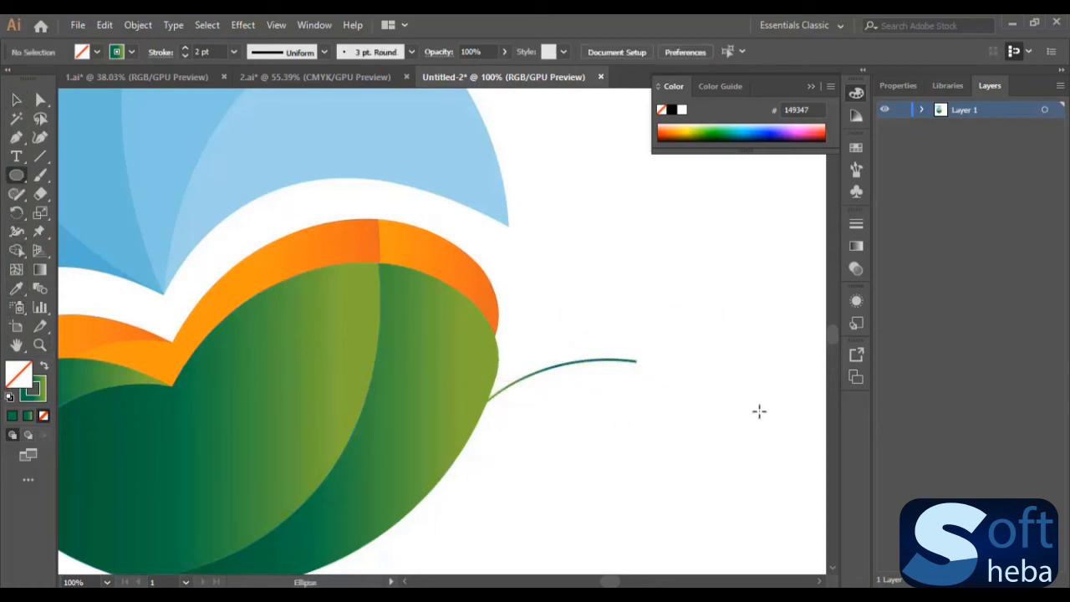
pyautogui.moveTo(633, 354); pyautogui.dragTo(646, 365)
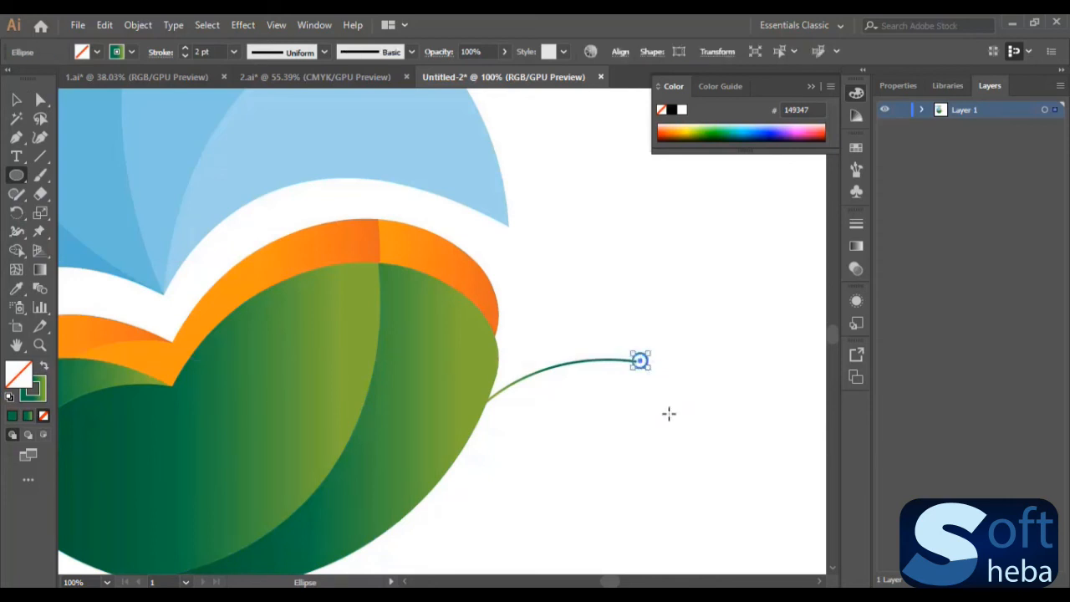
pyautogui.click(44, 370)
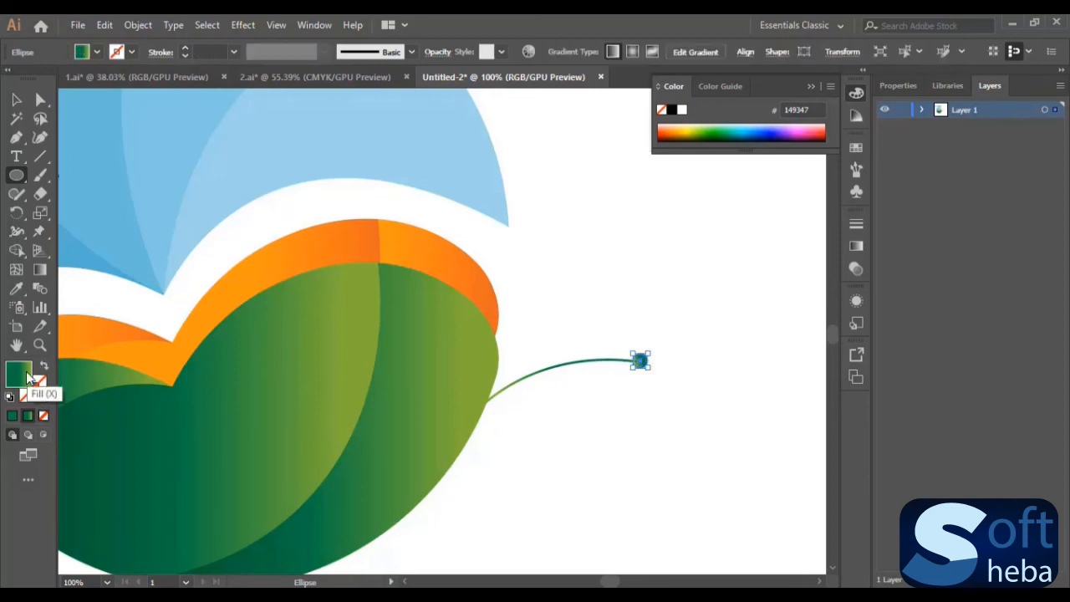
pyautogui.press('v')
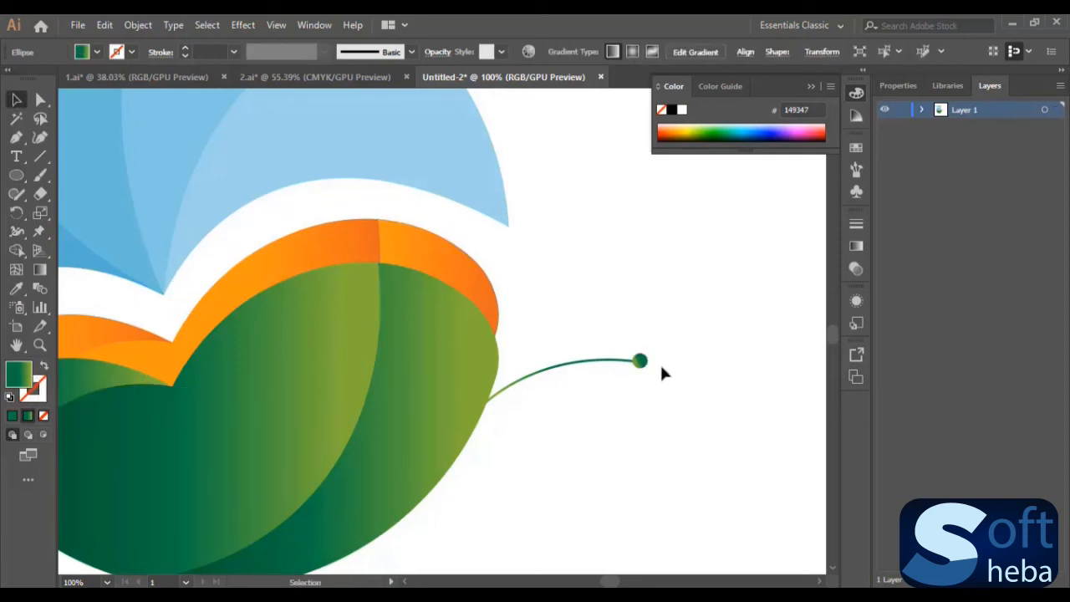
# - Shift the small green circle slightly inward so it sits on the antenna line's tip
pyautogui.click(660, 362)
pyautogui.moveTo(645, 364)
pyautogui.mouseDown()
pyautogui.moveTo(645, 376)
pyautogui.moveTo(641, 365)
pyautogui.mouseUp()
pyautogui.click(716, 374)
pyautogui.scroll(-1, 683, 374)
pyautogui.click(638, 343)
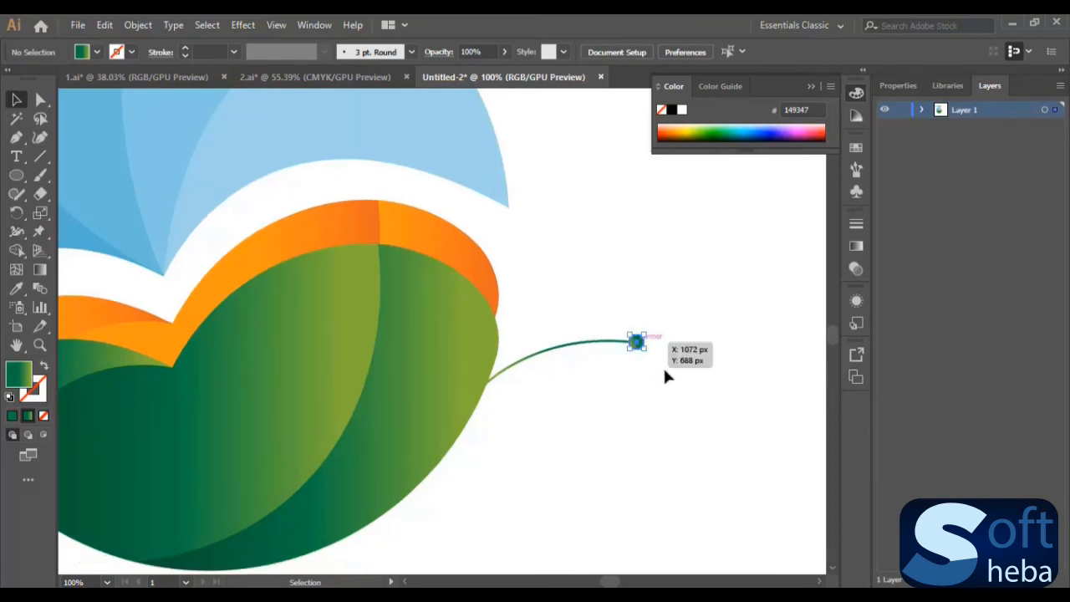
pyautogui.click(712, 371)
# - Duplicate the antenna line with its circle and rotate the copy upward about the shared base point
pyautogui.moveTo(569, 310)
pyautogui.mouseDown()
pyautogui.moveTo(687, 379)
pyautogui.moveTo(695, 396)
pyautogui.mouseUp()
pyautogui.moveTo(637, 343)
pyautogui.mouseDown()
pyautogui.moveTo(473, 317)
pyautogui.moveTo(617, 310)
pyautogui.moveTo(652, 328)
pyautogui.moveTo(657, 294)
pyautogui.moveTo(620, 295)
pyautogui.moveTo(611, 308)
pyautogui.mouseUp()
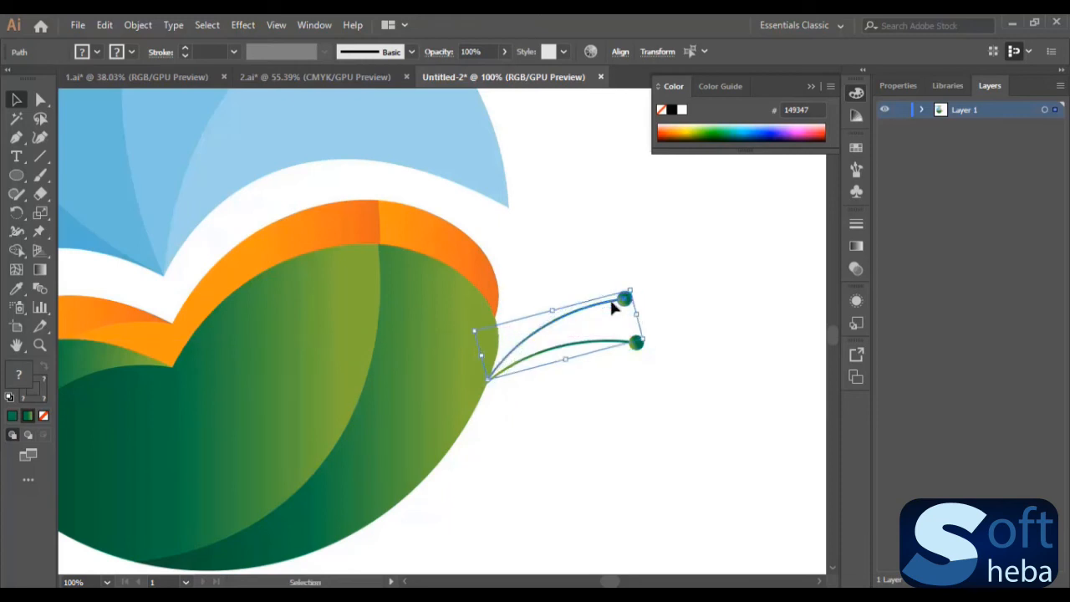
pyautogui.click(699, 296)
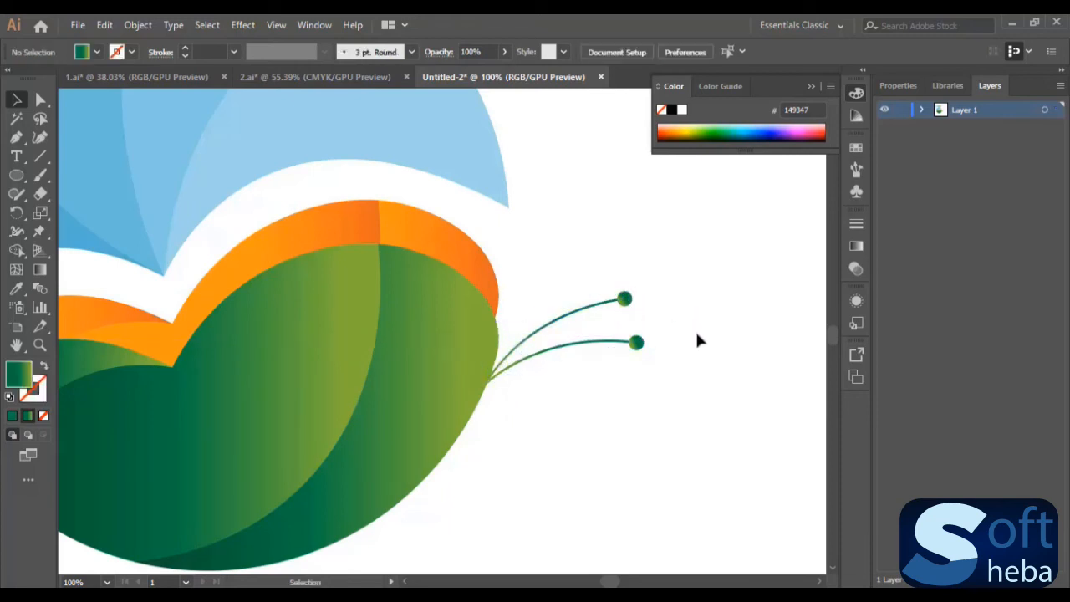
# - Sample the orange band's gradient with the Eyedropper for the upper antenna line and apply it as the stroke with no fill
pyautogui.click(591, 307)
pyautogui.click(689, 300)
pyautogui.click(591, 311)
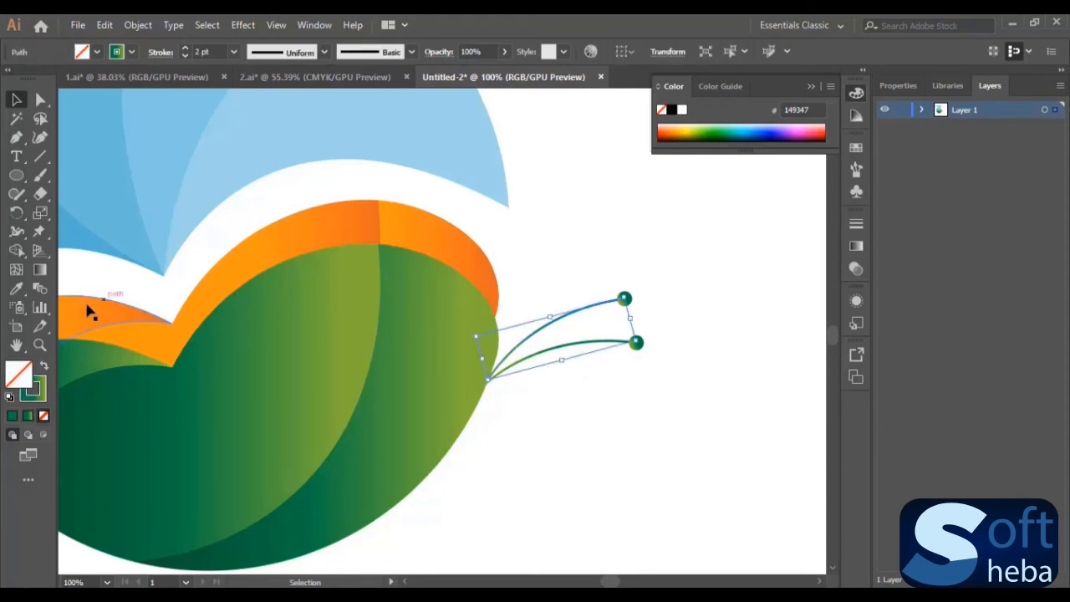
pyautogui.click(16, 288)
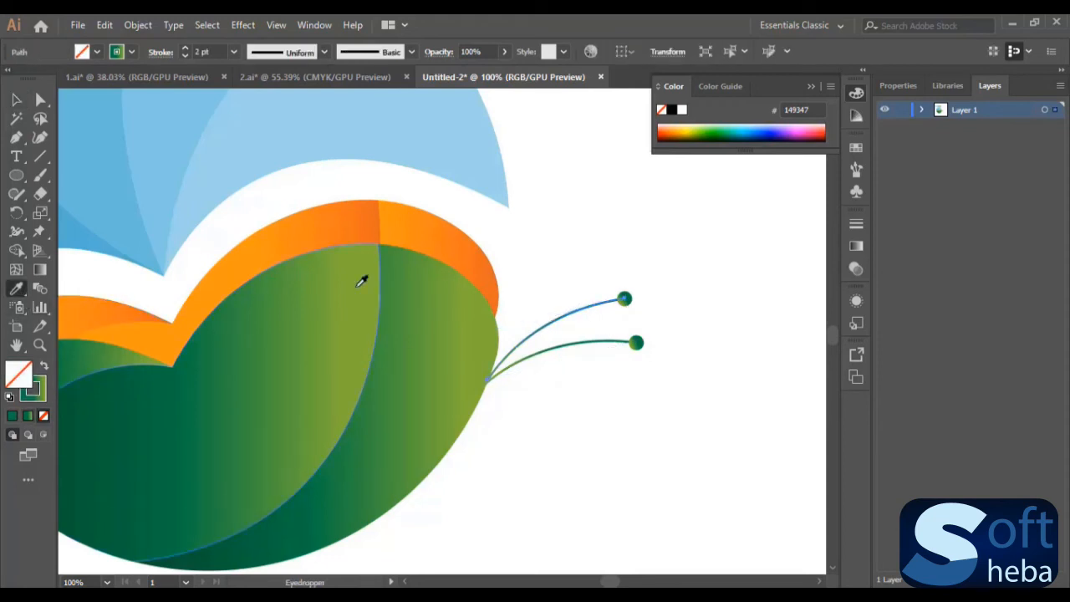
pyautogui.click(469, 244)
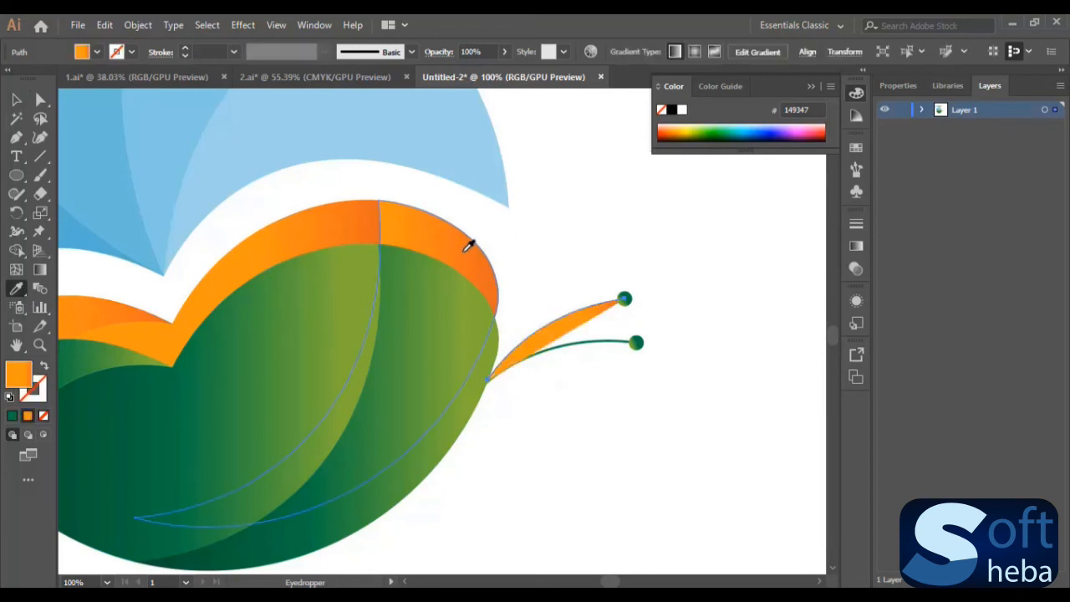
pyautogui.click(44, 370)
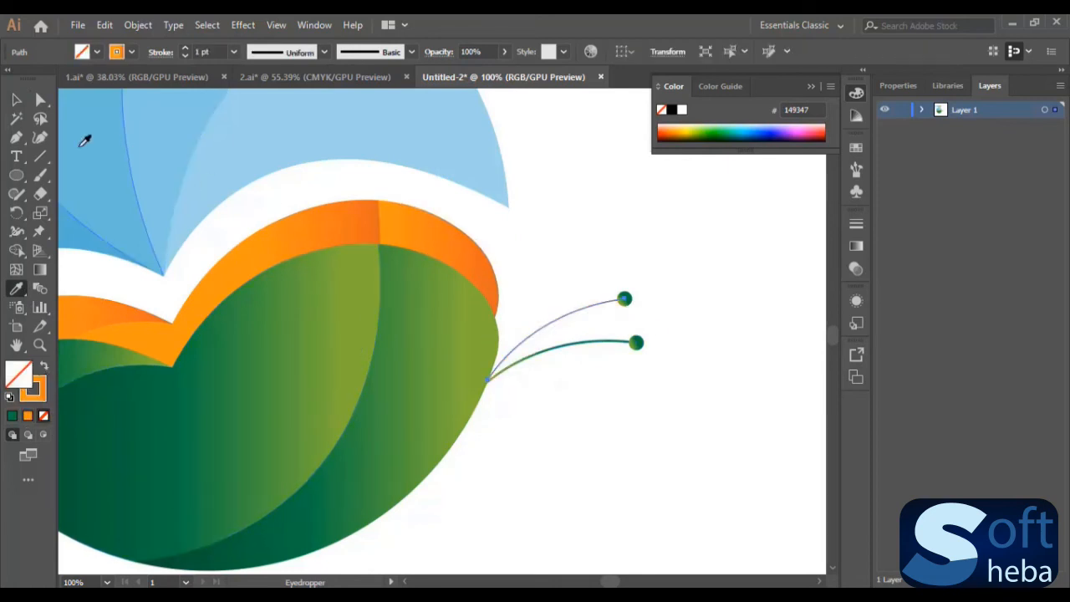
pyautogui.click(19, 101)
pyautogui.click(707, 266)
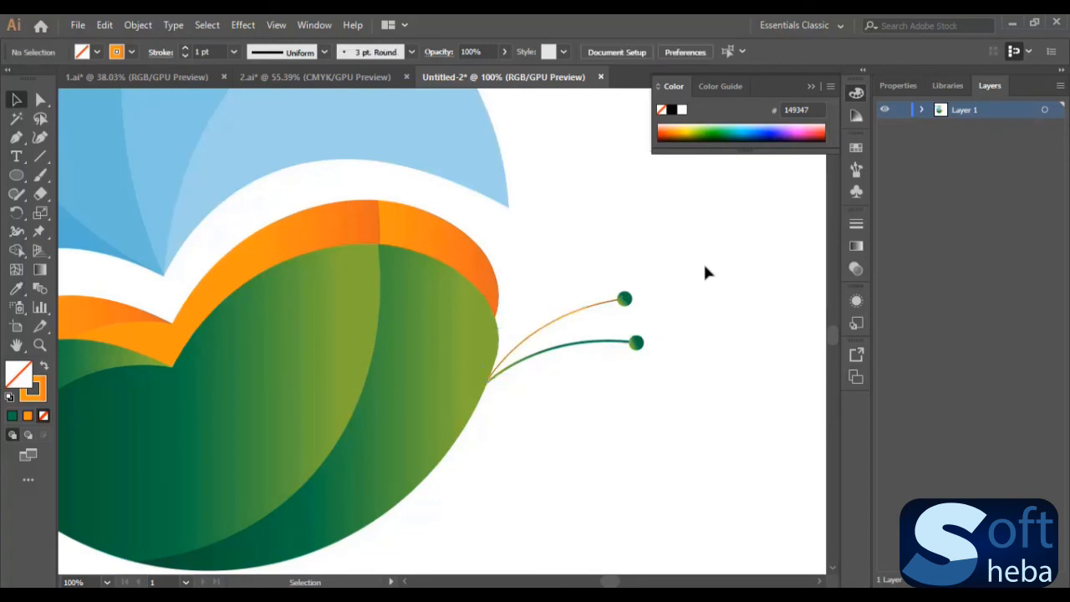
# - Fill the upper antenna's circle with the orange band's gradient using the Eyedropper
pyautogui.click(628, 302)
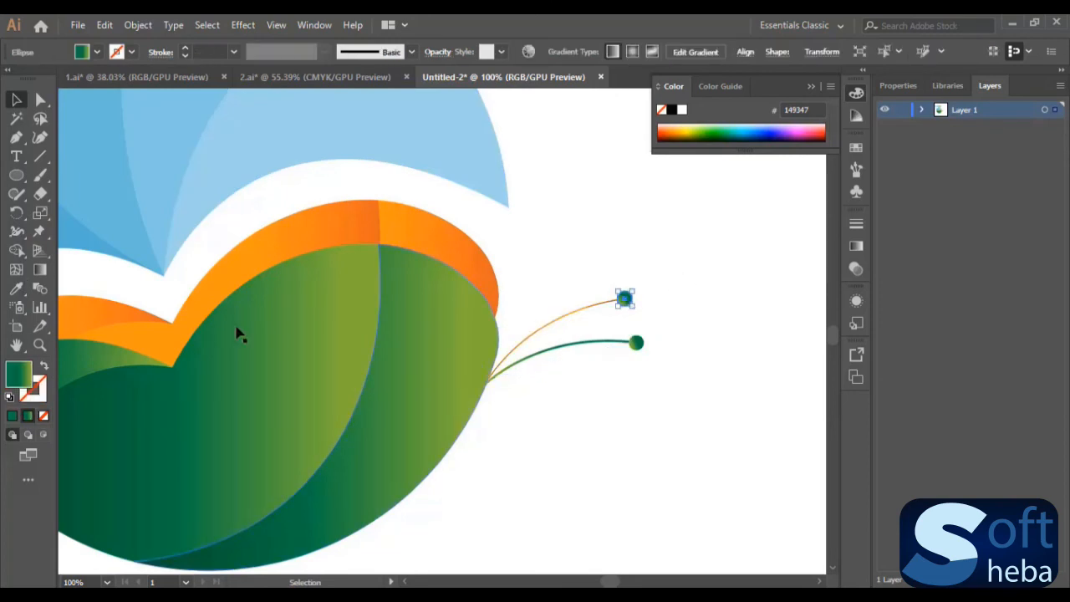
pyautogui.click(16, 289)
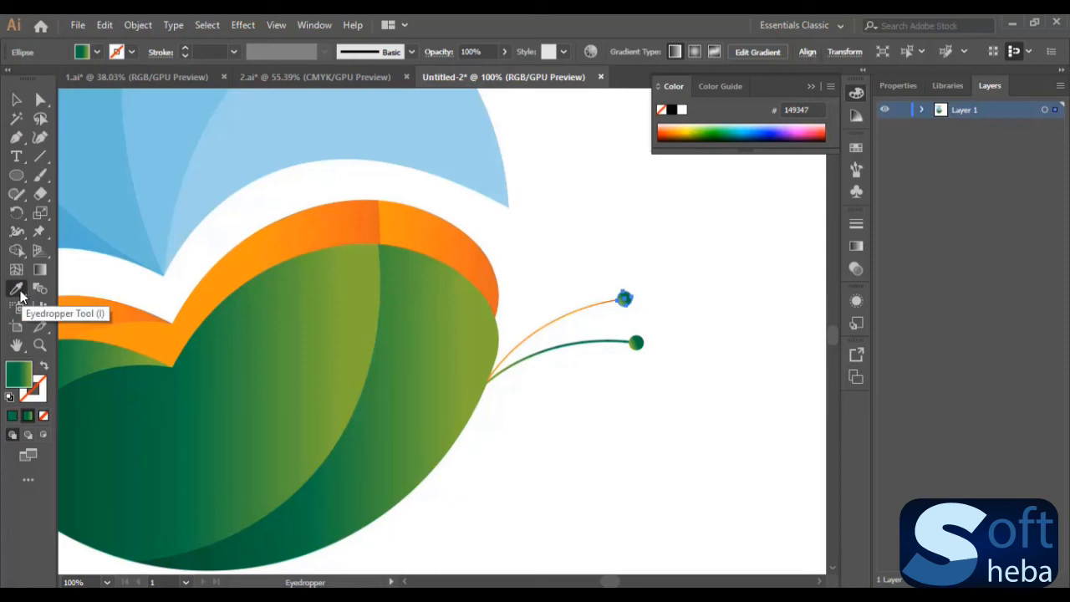
pyautogui.click(456, 234)
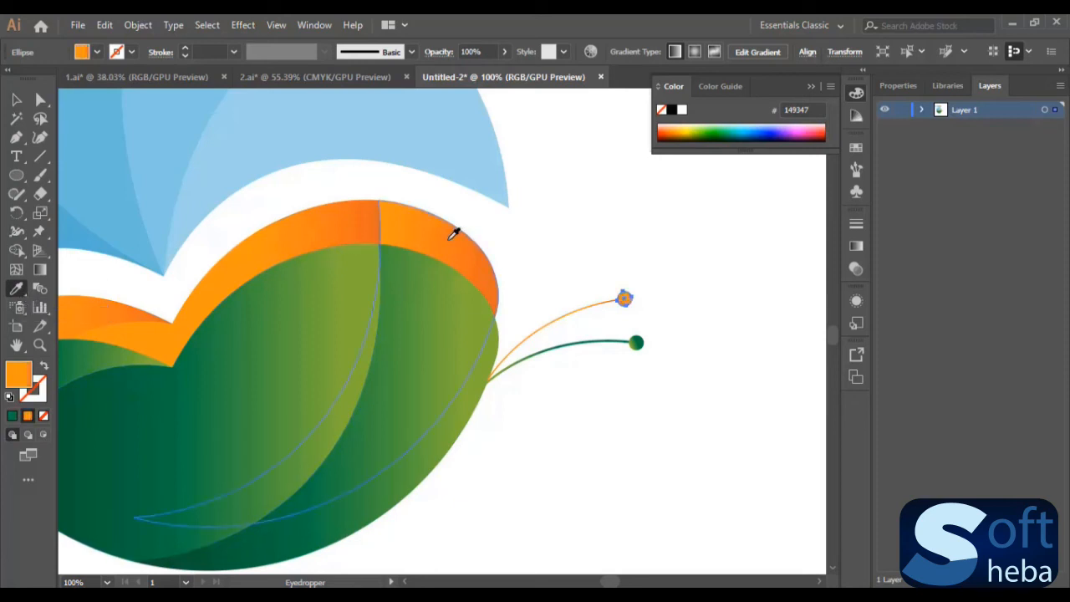
pyautogui.click(17, 100)
pyautogui.click(702, 354)
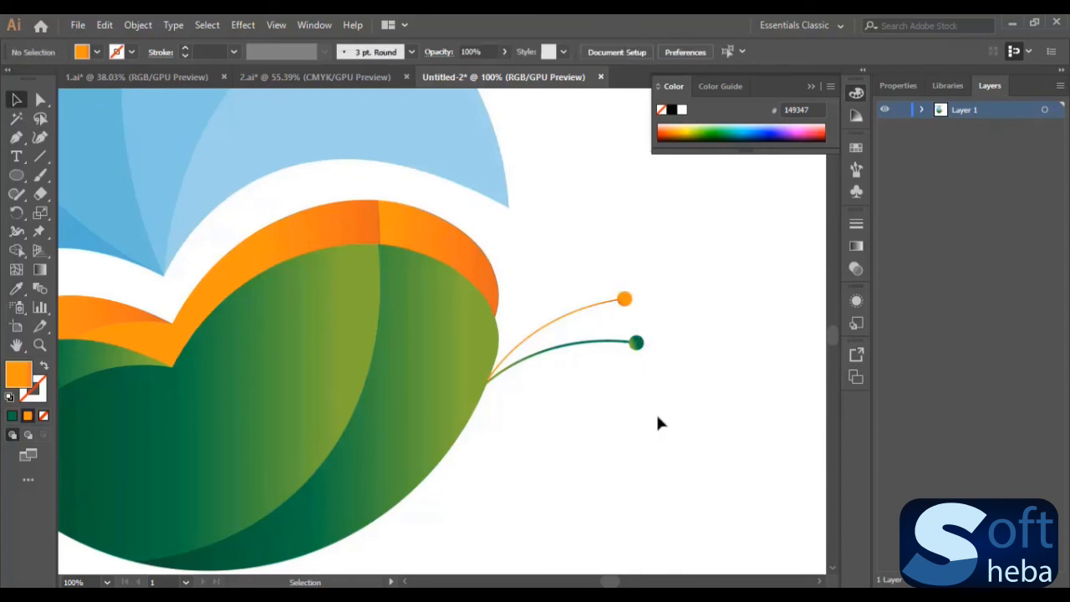
# - Move the whole logo with both antennae toward the right side of the artboard
pyautogui.hotkey('ctrl', '-')
pyautogui.hotkey('ctrl', '-')
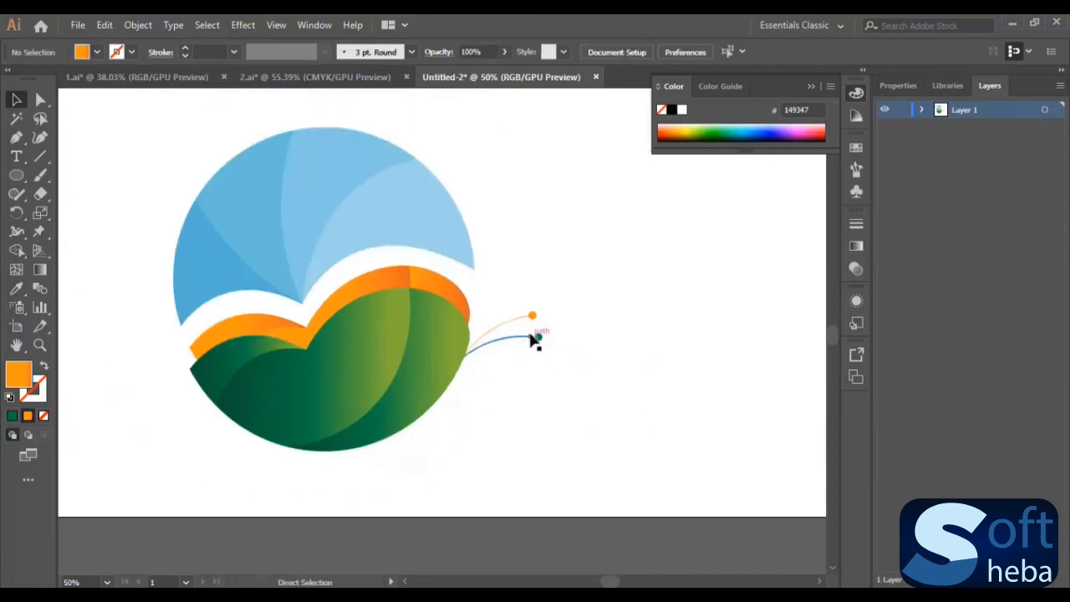
pyautogui.scroll(1, 535, 333)
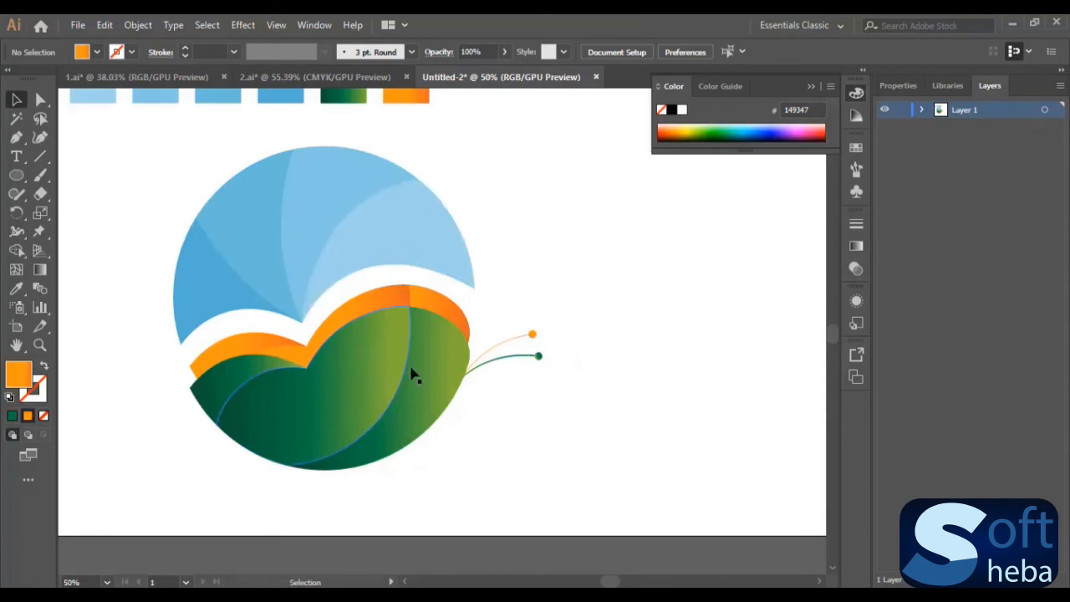
pyautogui.hscroll(7, 440, 530)
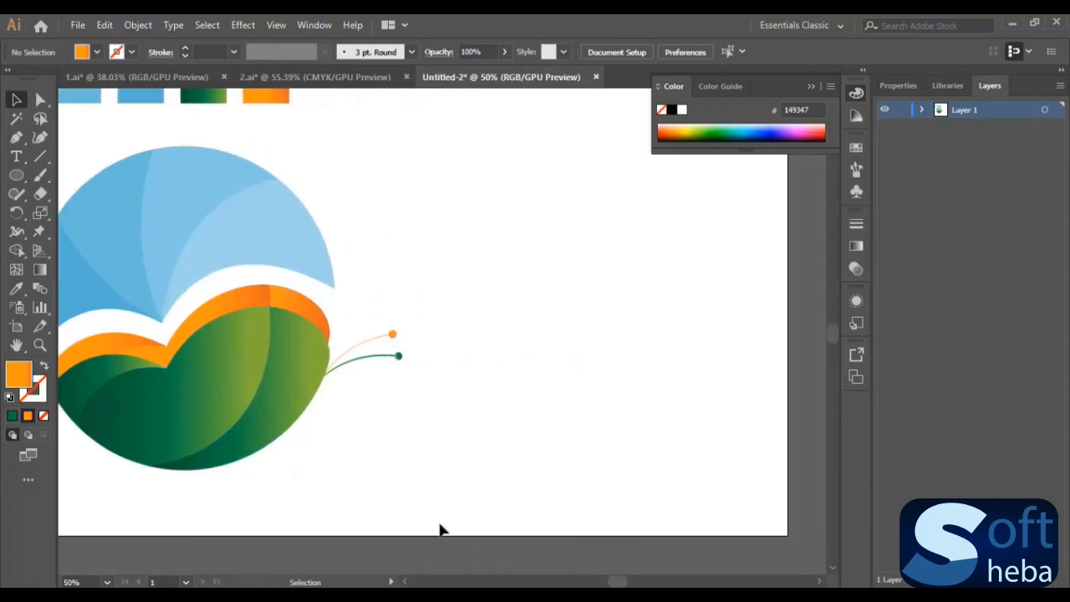
pyautogui.scroll(2, 126, 236)
pyautogui.moveTo(483, 243); pyautogui.dragTo(105, 489)
pyautogui.moveTo(172, 282); pyautogui.dragTo(499, 252)
pyautogui.scroll(-3, 516, 333)
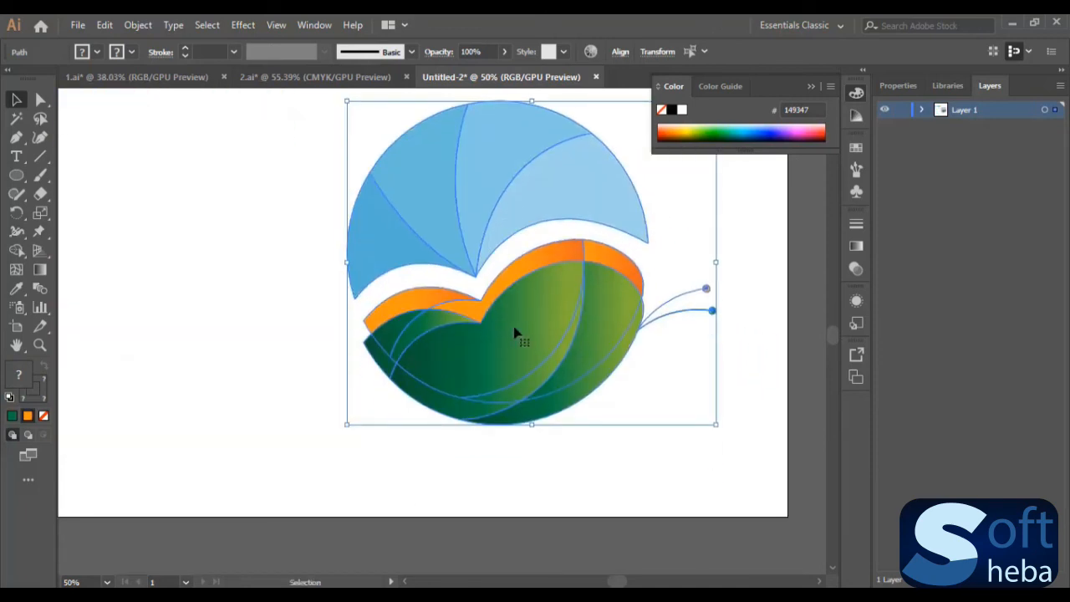
pyautogui.click(534, 505)
pyautogui.scroll(2, 314, 478)
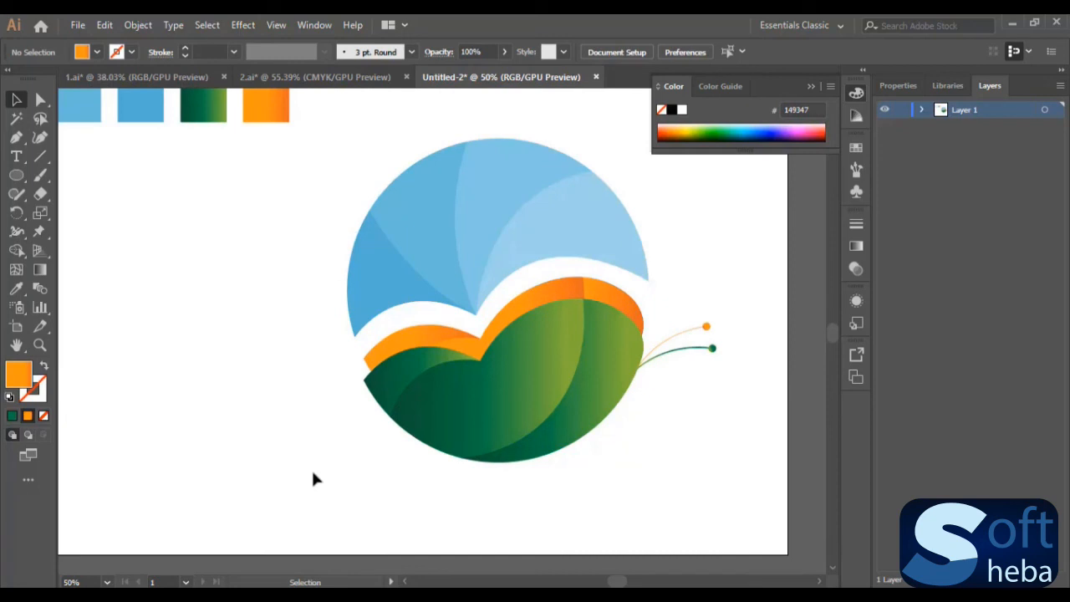
# - Move the logo shapes and antenna lines, without the two circle tips, slightly upward on the artboard
pyautogui.scroll(-3, 416, 481)
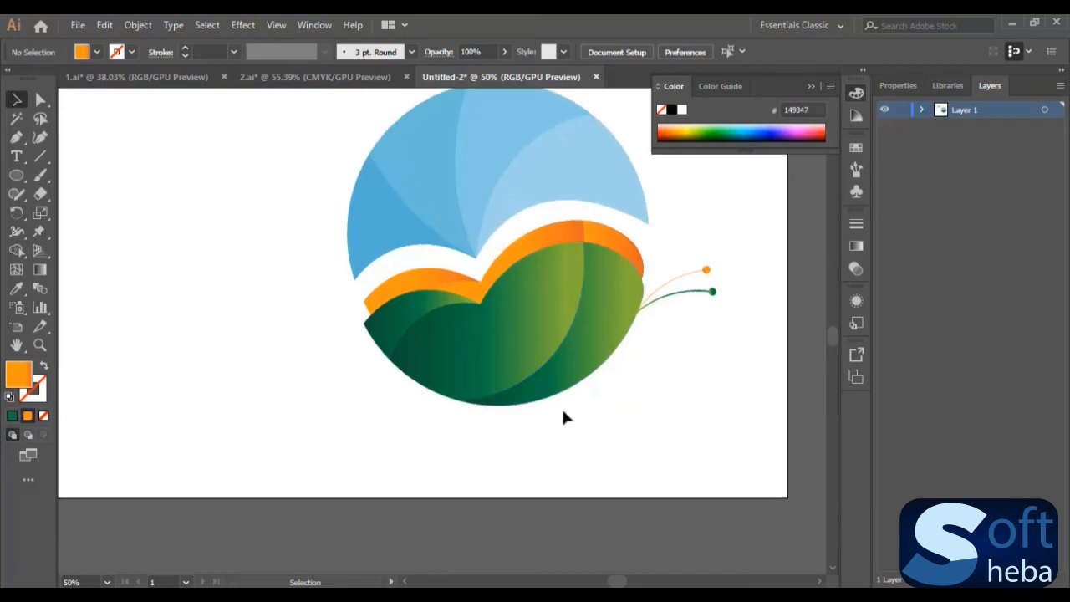
pyautogui.moveTo(326, 127); pyautogui.dragTo(694, 425)
pyautogui.moveTo(556, 327); pyautogui.dragTo(541, 358)
pyautogui.scroll(4, 540, 364)
pyautogui.scroll(-3, 537, 370)
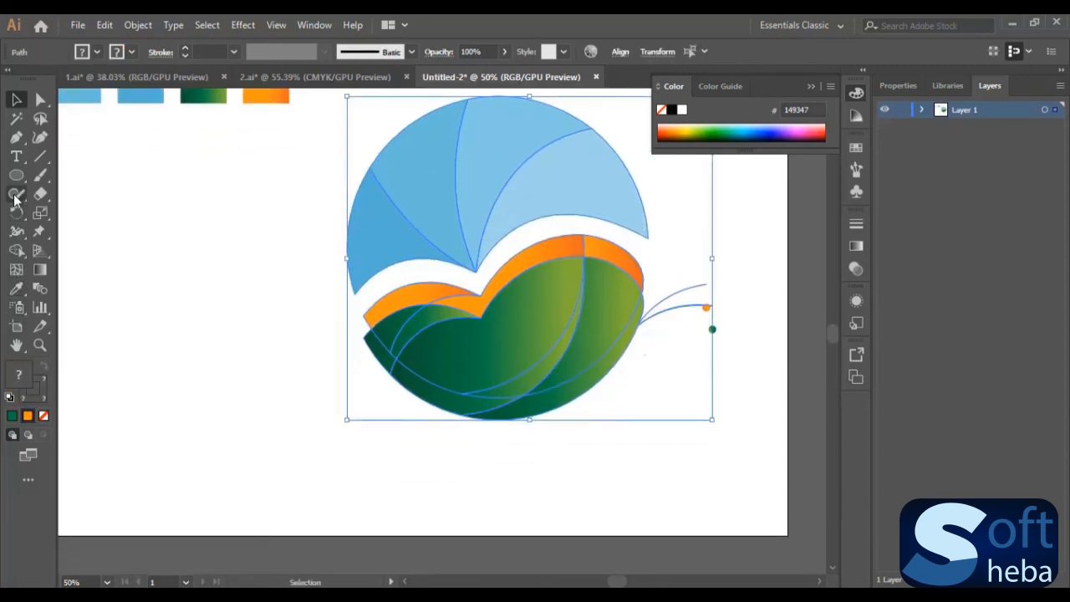
# - Add a point-text caption reading "butterfly" at 48 pt on the artboard below the logo
pyautogui.click(17, 157)
pyautogui.scroll(-2, 482, 429)
pyautogui.scroll(1, 471, 435)
pyautogui.click(472, 451)
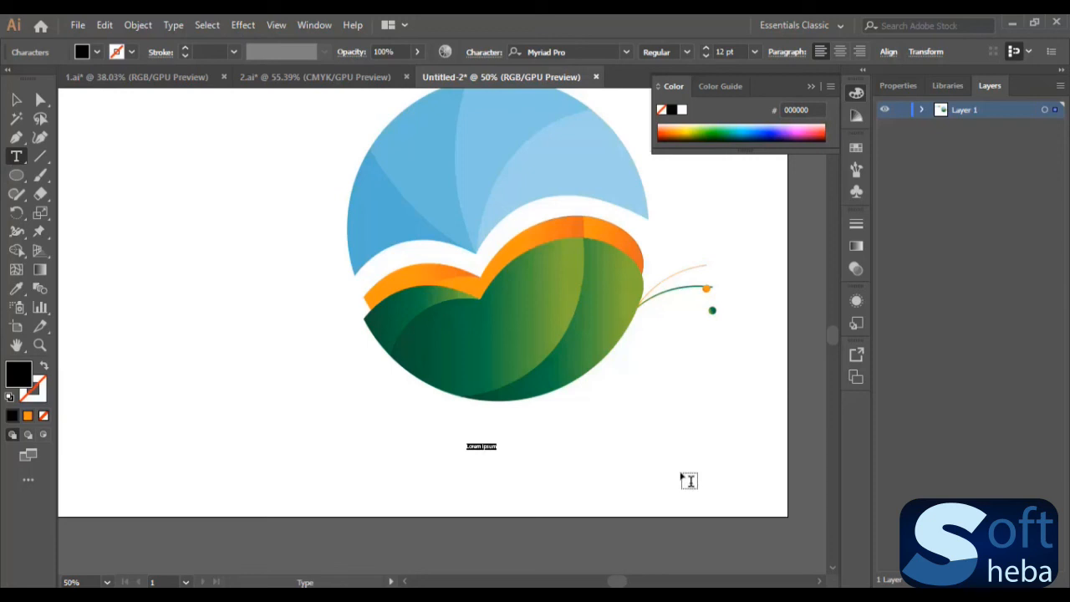
pyautogui.click(754, 51)
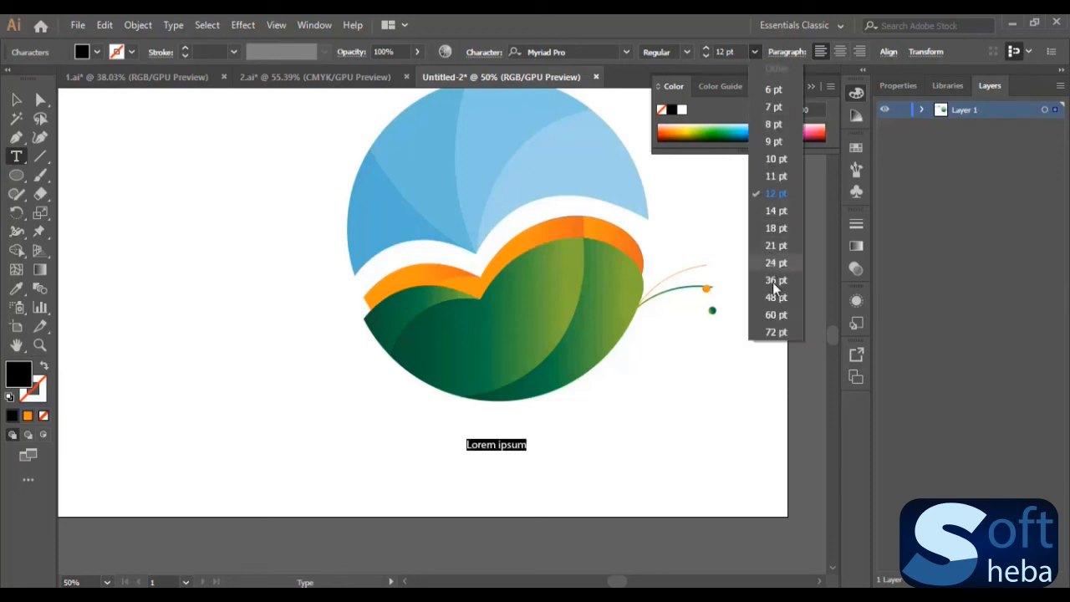
pyautogui.click(786, 301)
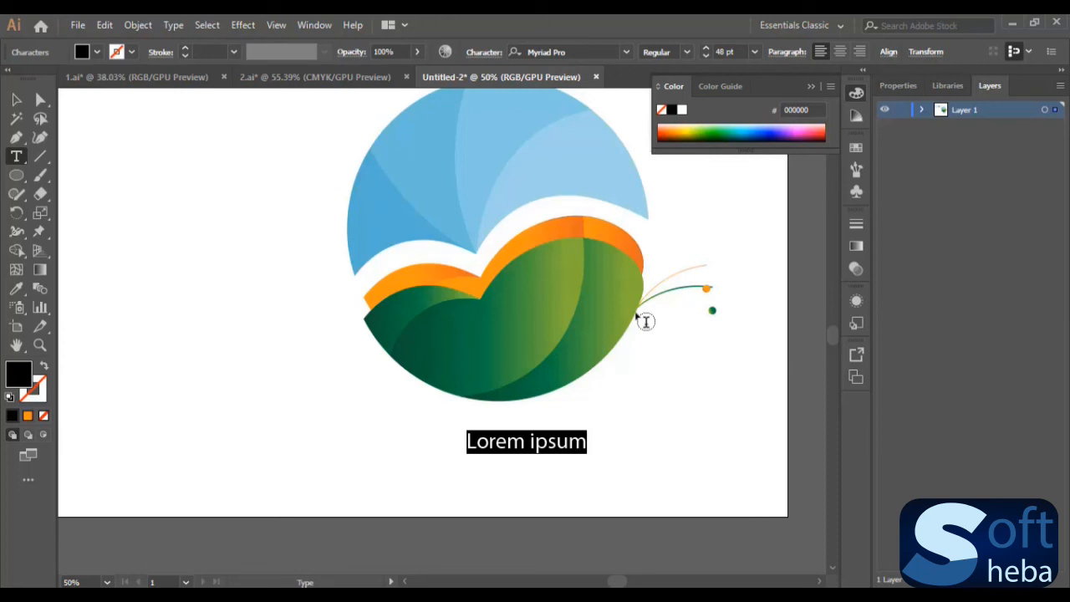
pyautogui.write('buterfly')
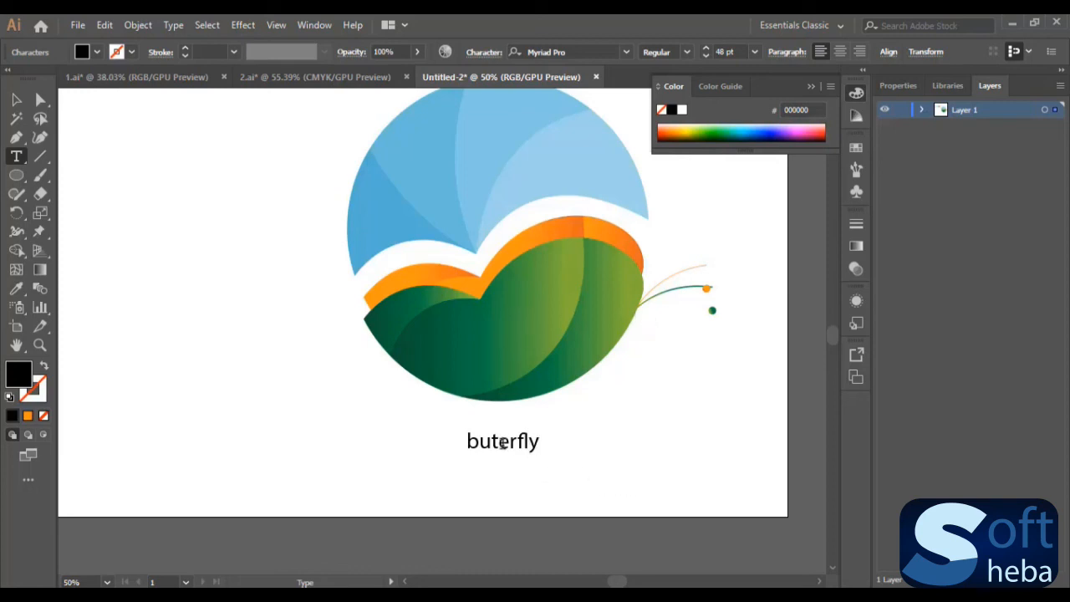
pyautogui.write('t')
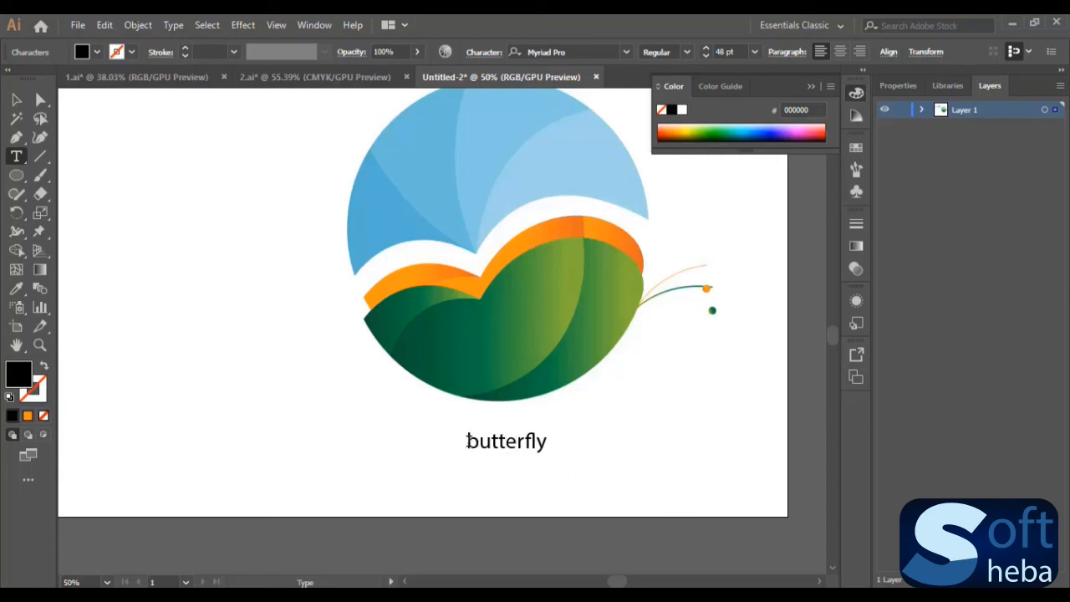
# - Change the font of the whole "butterfly" caption to Back to Black Demo and finish text editing
pyautogui.moveTo(466, 441); pyautogui.dragTo(623, 445)
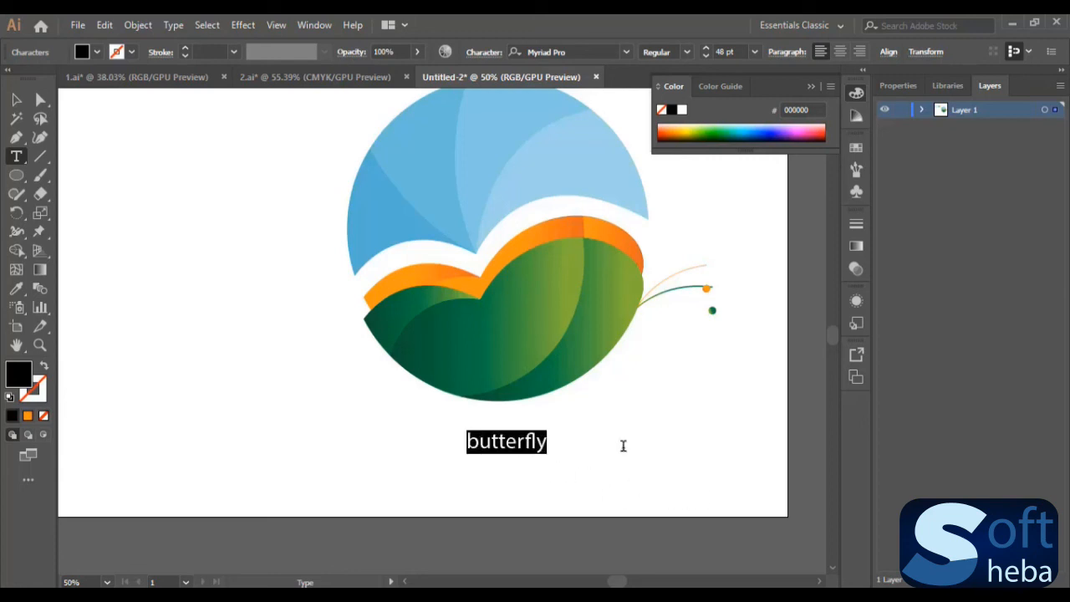
pyautogui.click(587, 52)
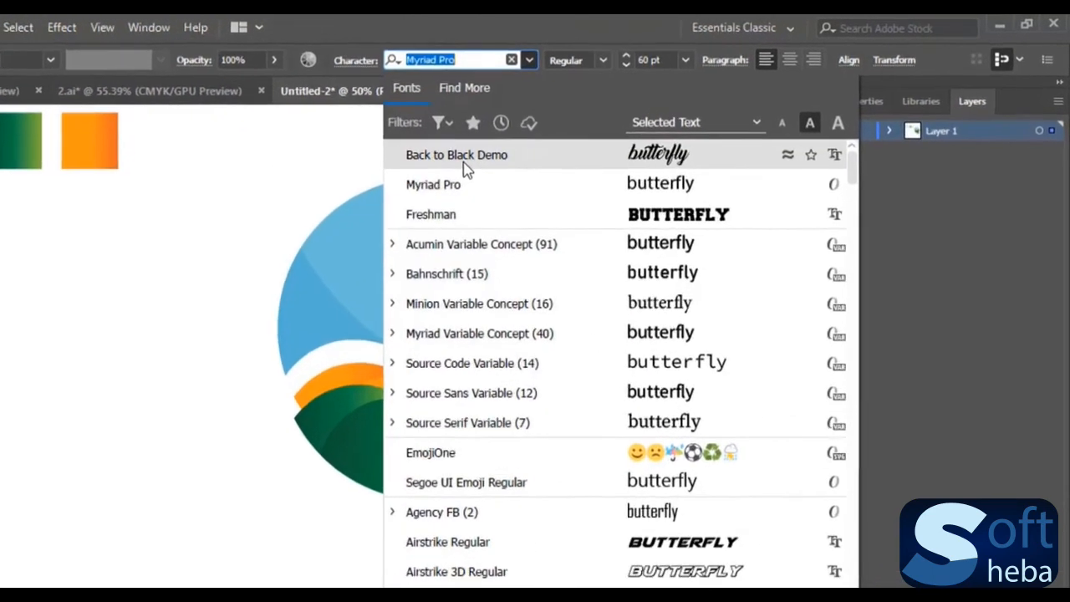
pyautogui.click(459, 159)
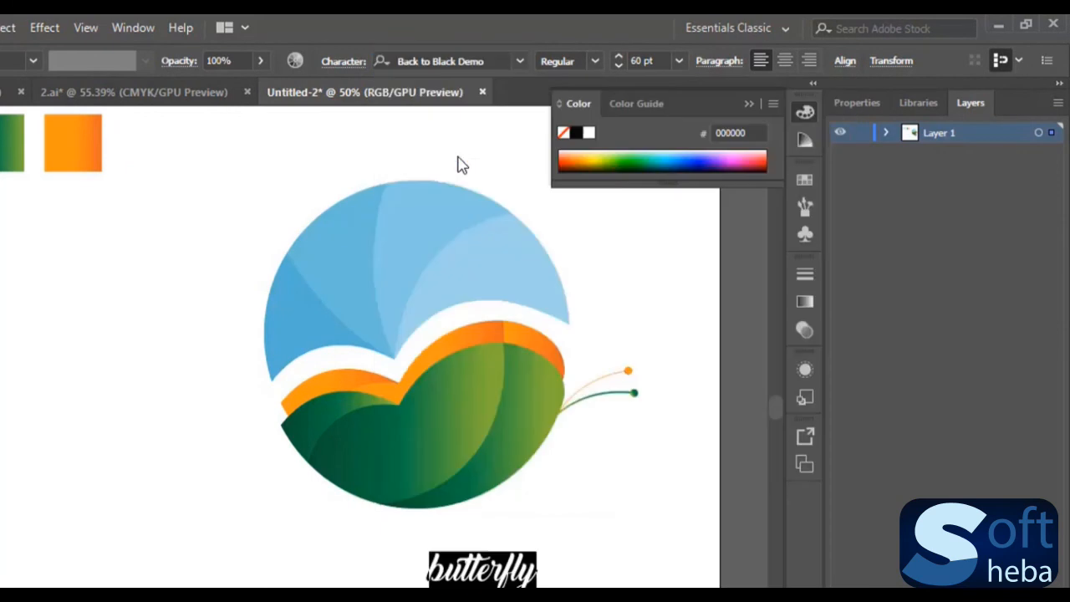
pyautogui.press('Escape')
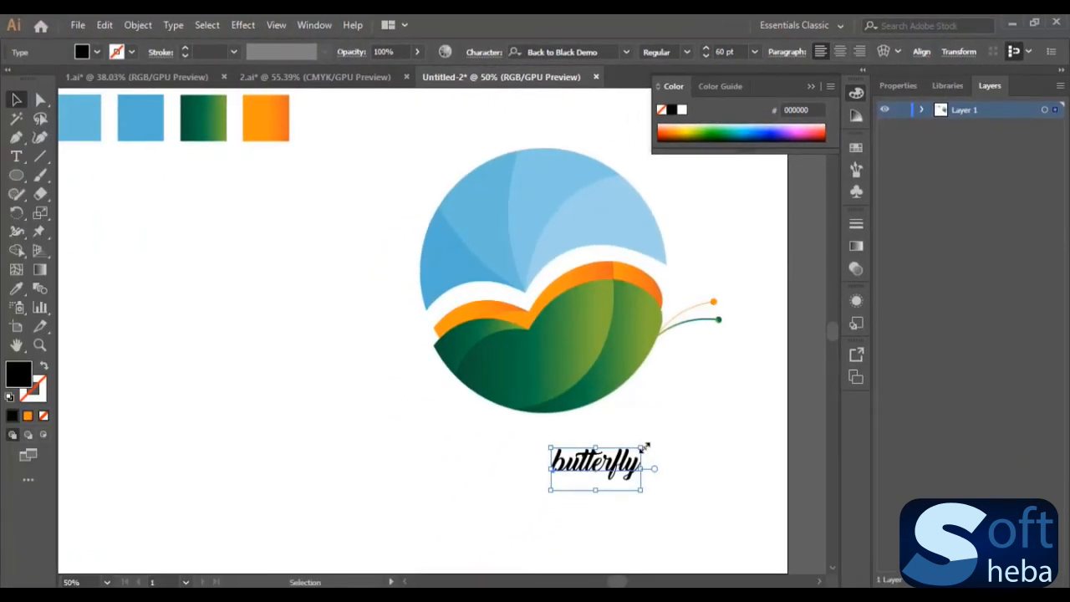
# - Enlarge the "butterfly" caption and center it directly beneath the logo
pyautogui.moveTo(644, 447); pyautogui.dragTo(745, 334)
pyautogui.moveTo(710, 423); pyautogui.dragTo(605, 473)
pyautogui.click(660, 477)
pyautogui.click(686, 457)
# - Collapse the floating Color panel to clear the artboard, and check the logo and caption by selecting and deselecting them
pyautogui.click(811, 87)
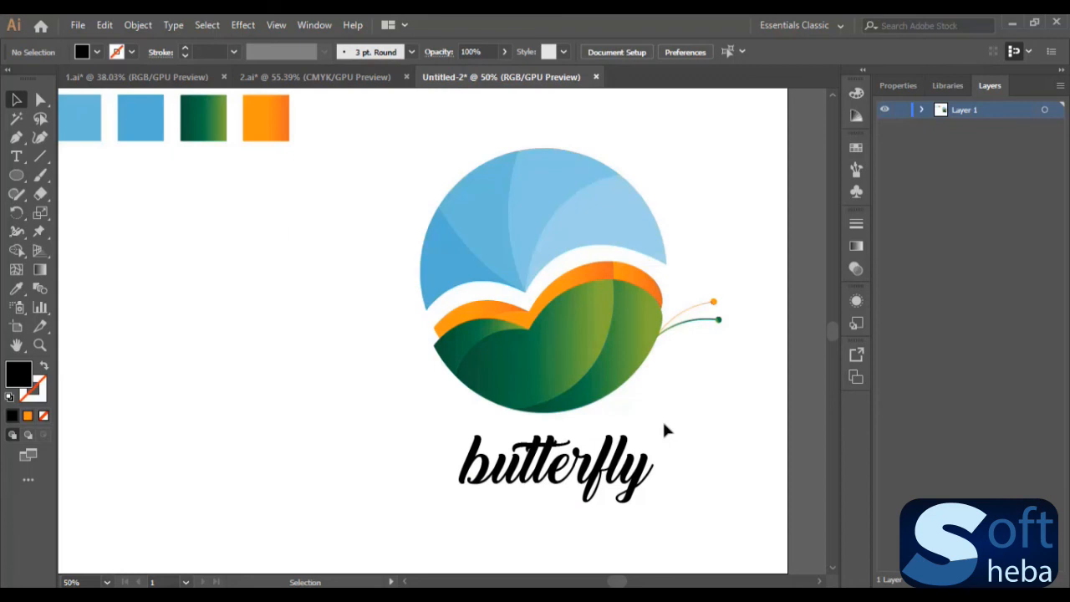
pyautogui.moveTo(421, 173); pyautogui.dragTo(705, 479)
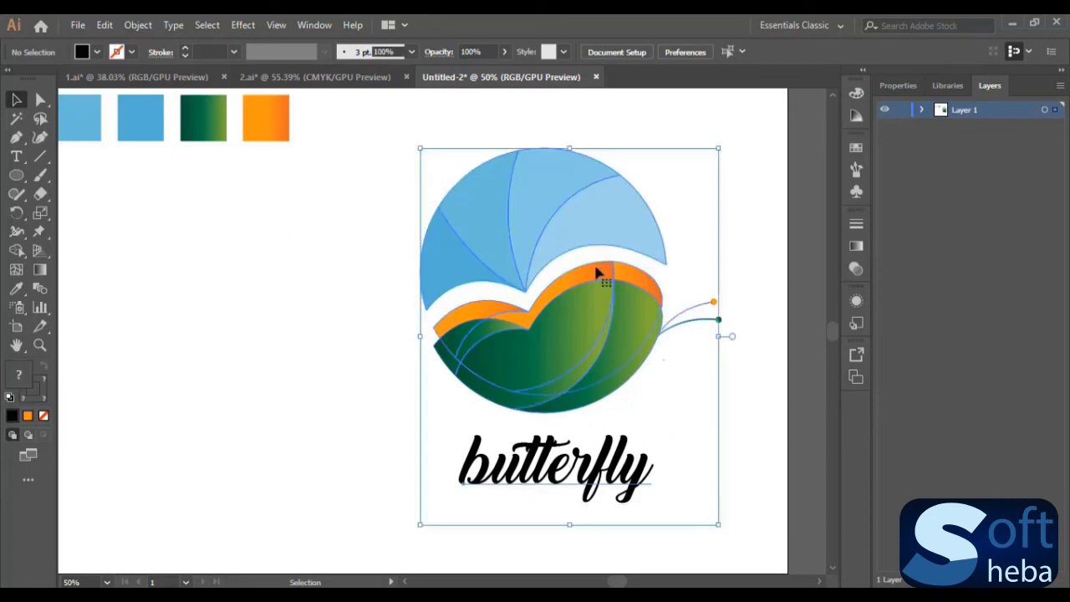
pyautogui.click(748, 402)
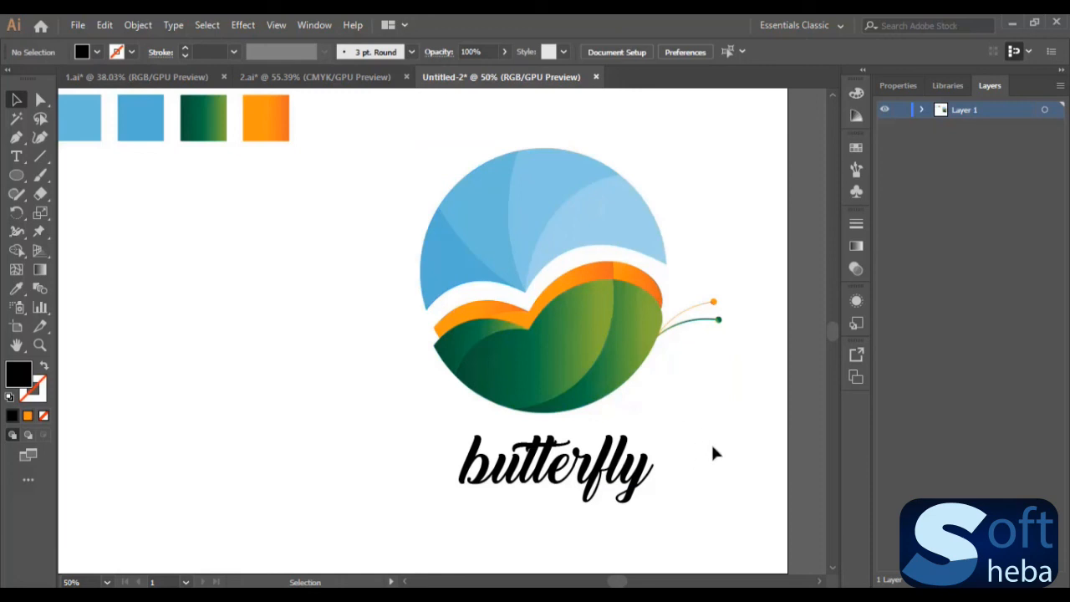